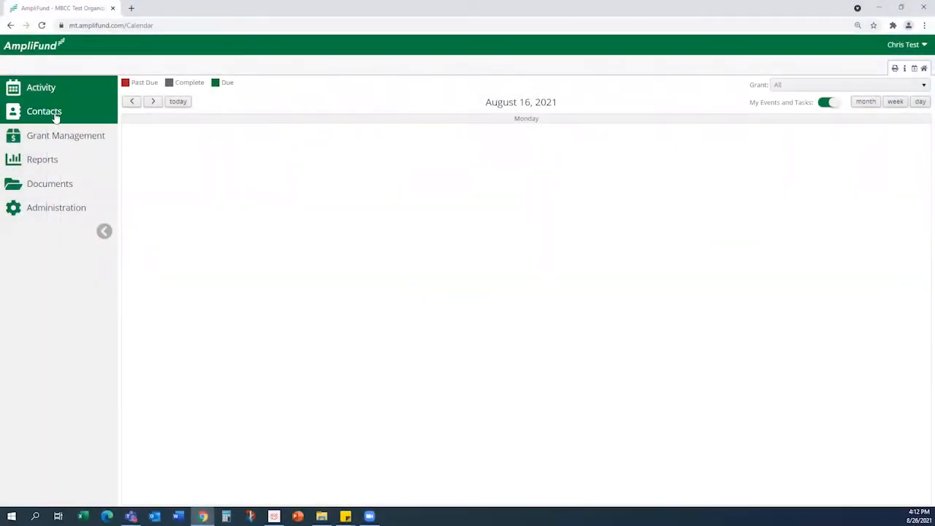
# Open the post-award expenses of the Match Test 1 - Award grant.
pyautogui.moveTo(55, 139)
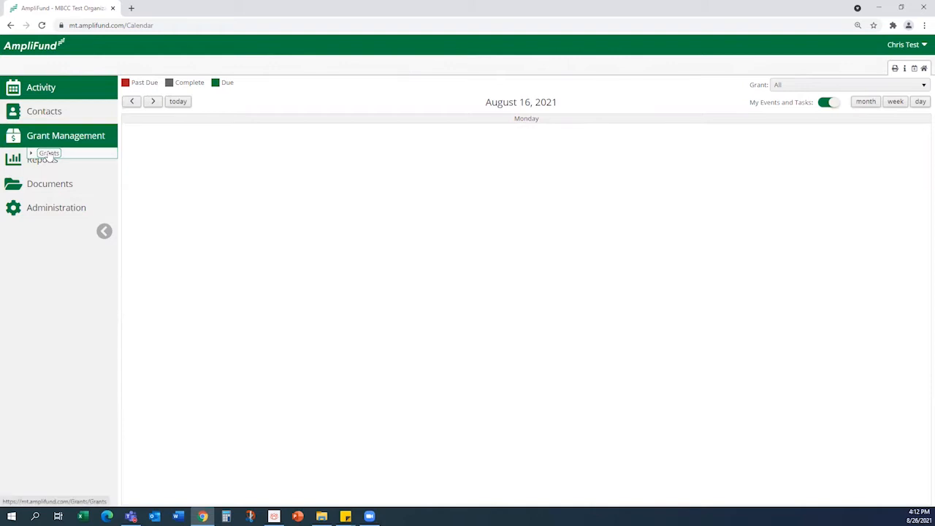
pyautogui.click(48, 155)
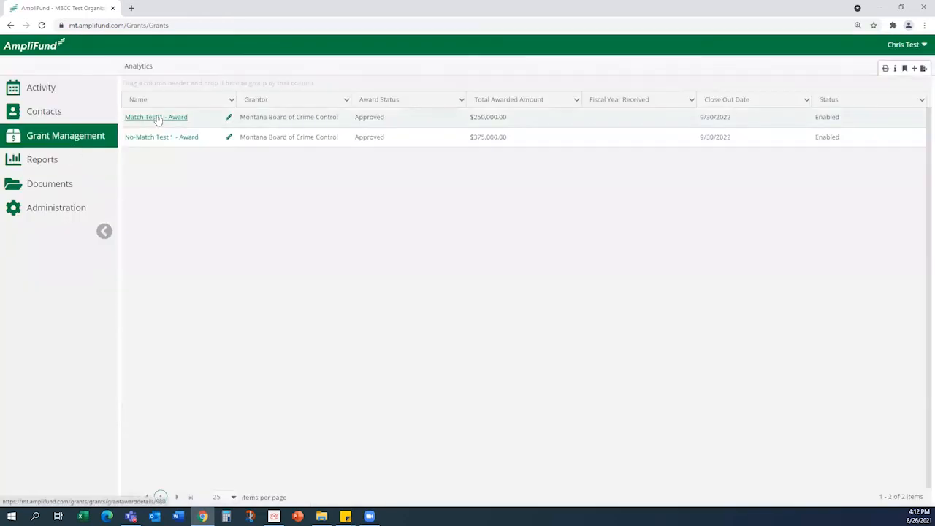
pyautogui.click(157, 117)
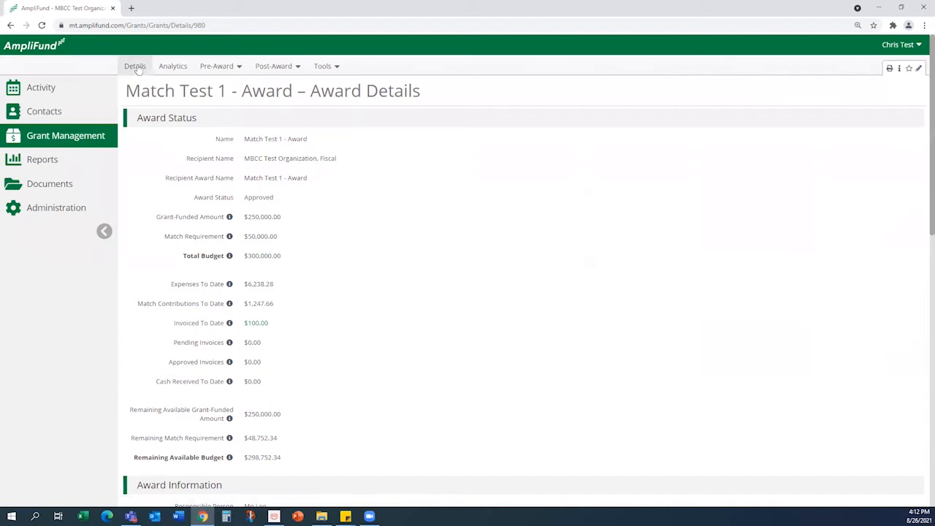
pyautogui.click(266, 66)
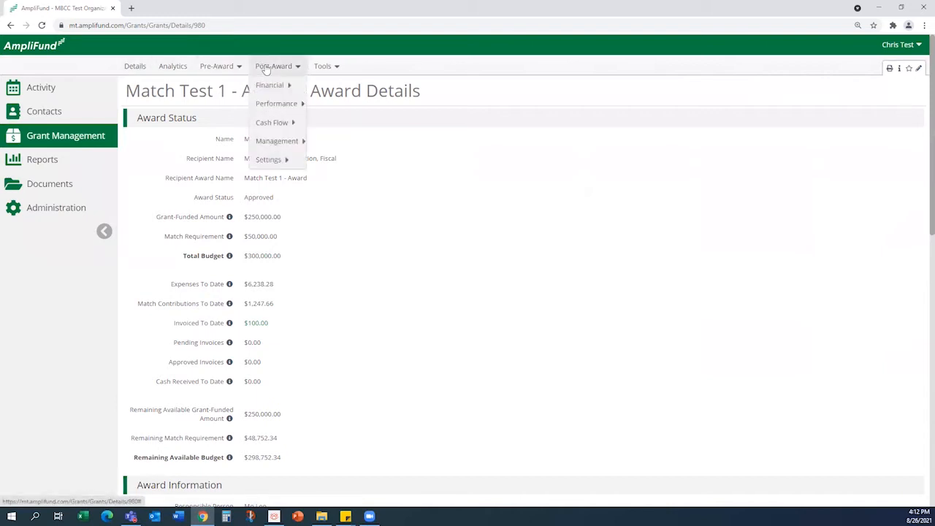
pyautogui.moveTo(270, 87)
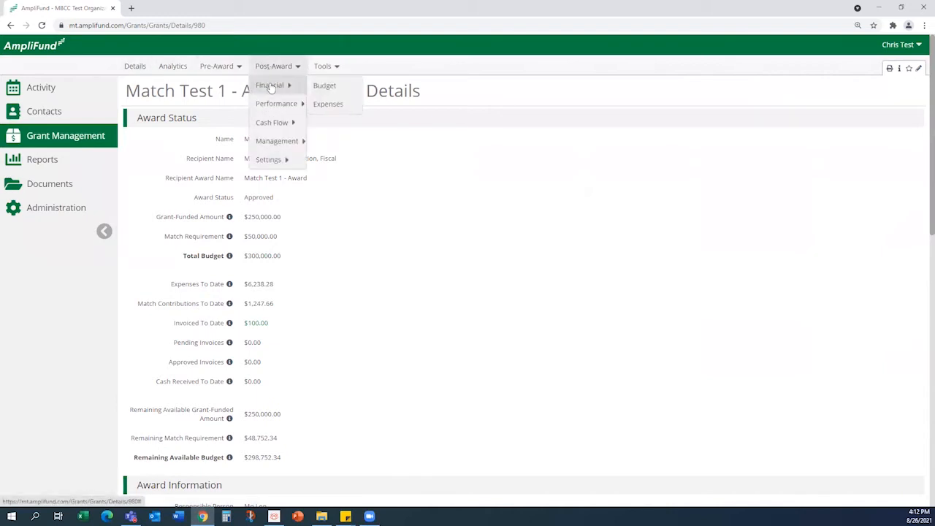
pyautogui.click(328, 105)
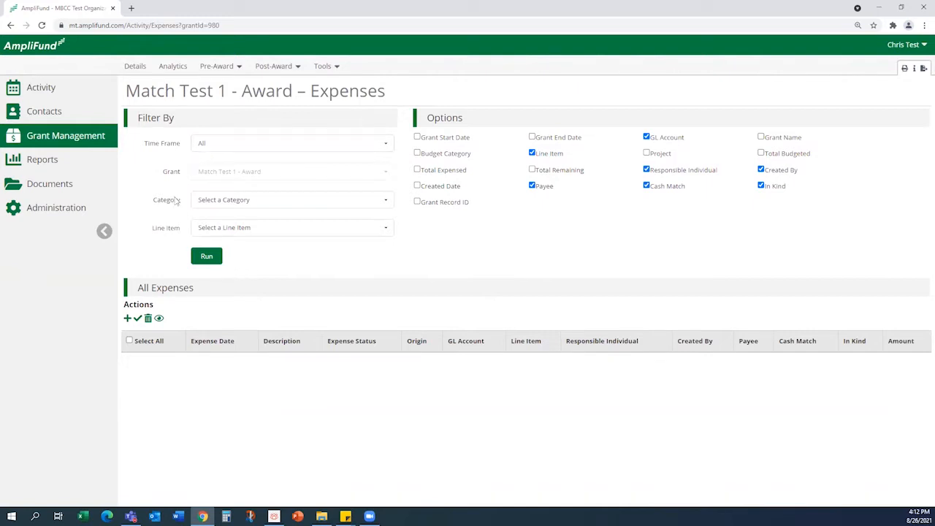
# Check the time frame, category and line item filter choices, and run the award's expense list without narrowing it.
pyautogui.click(206, 257)
pyautogui.click(382, 149)
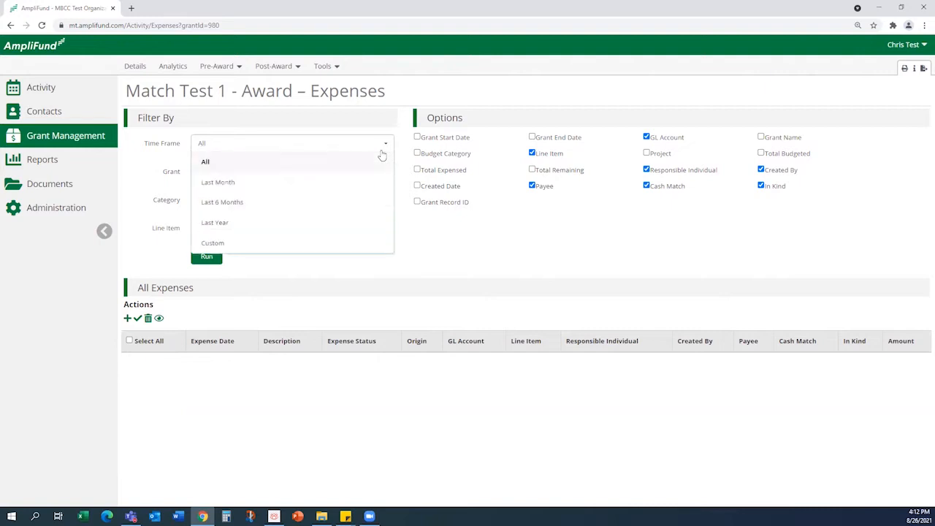
pyautogui.click(381, 143)
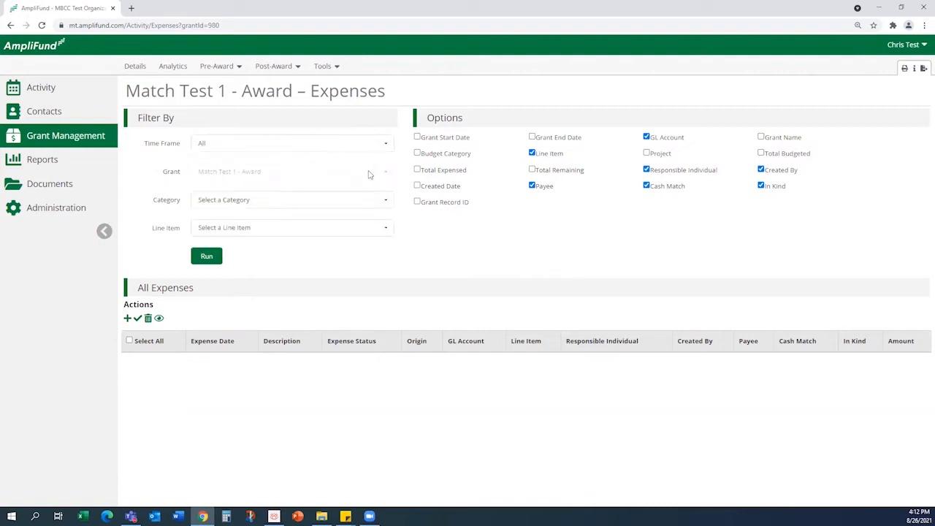
pyautogui.click(355, 198)
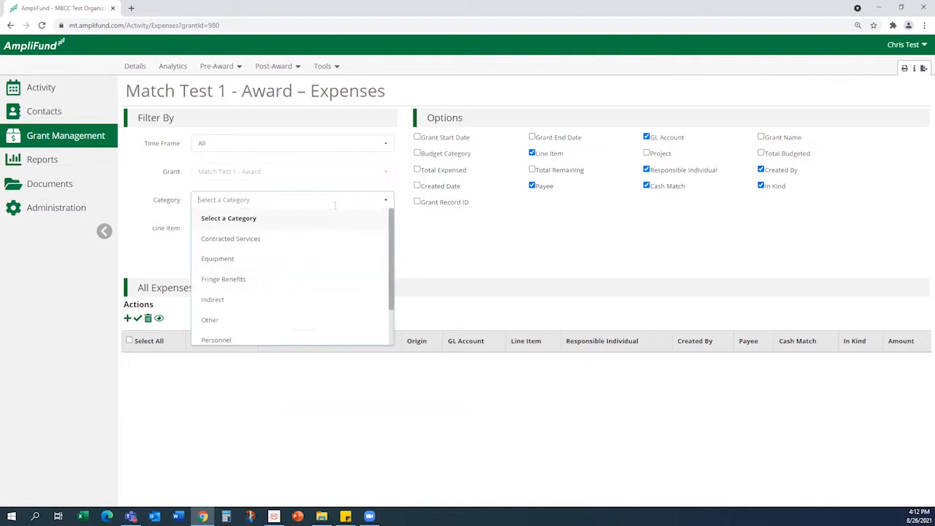
pyautogui.click(413, 221)
pyautogui.click(383, 230)
pyautogui.click(438, 240)
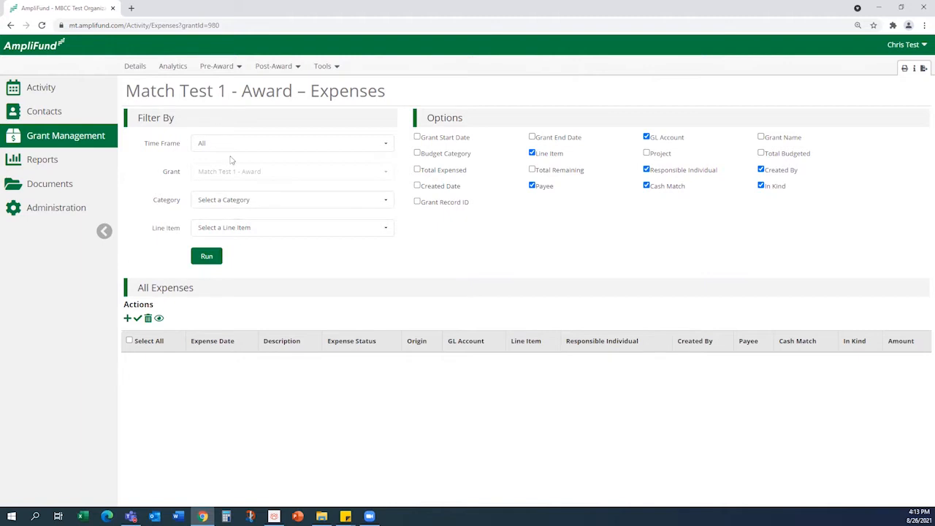
pyautogui.click(205, 259)
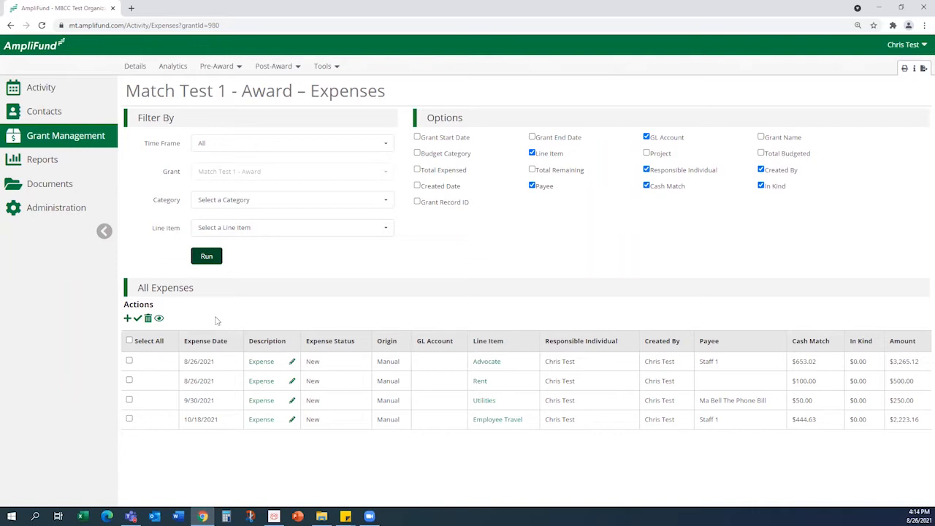
# Start a new expense for the award with category Fringe Benefits and line item Advocate Fringe.
pyautogui.click(127, 318)
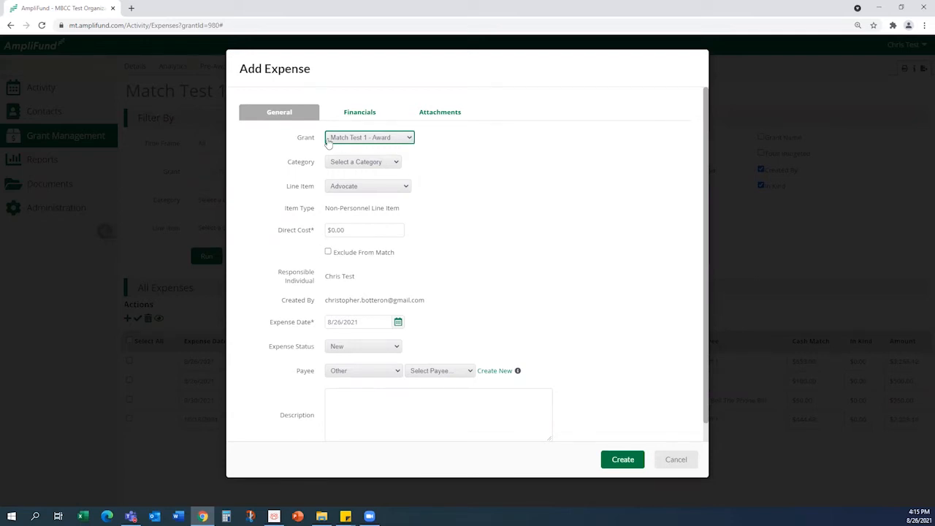
pyautogui.click(381, 166)
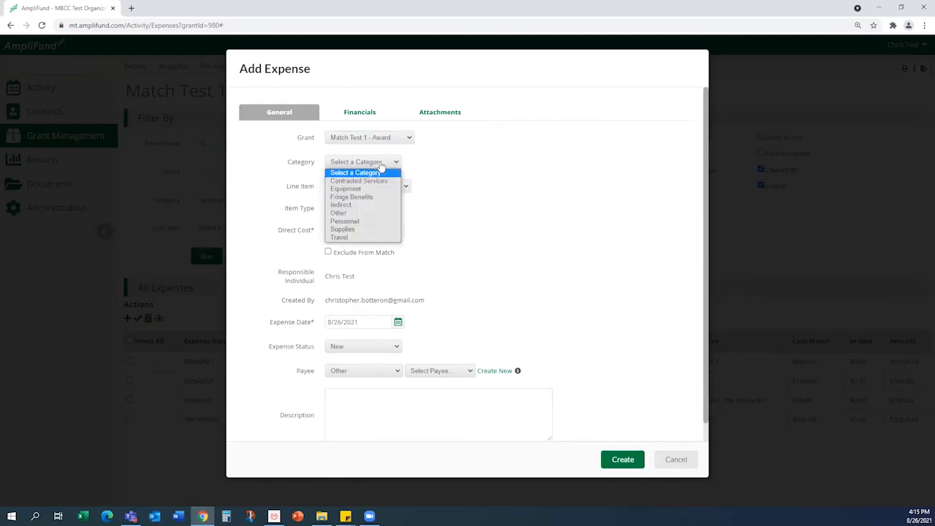
pyautogui.click(364, 198)
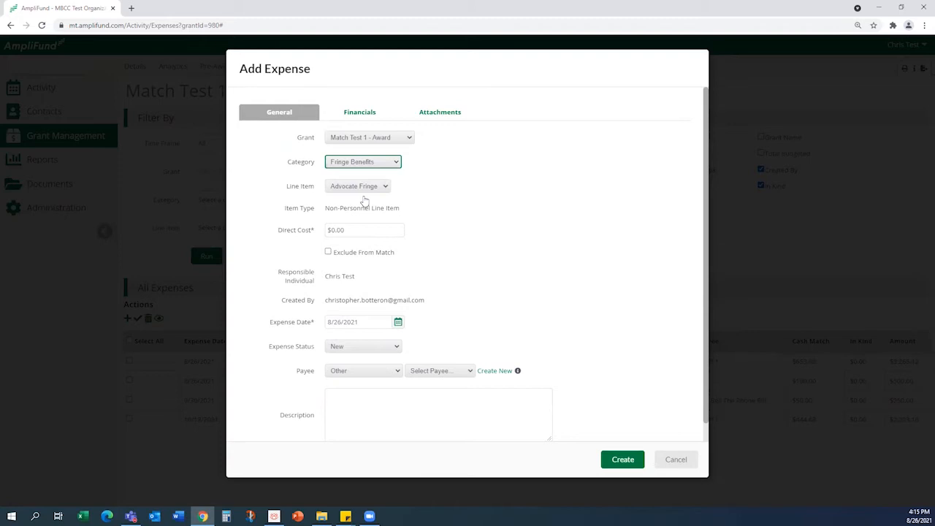
pyautogui.click(344, 188)
pyautogui.click(345, 194)
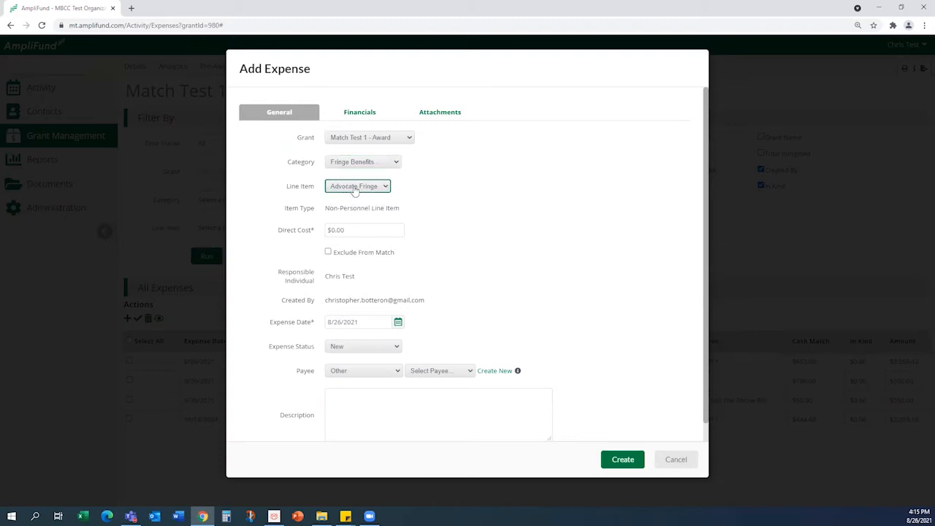
# Look up the first employee's total employer taxes and contributions in 2ndQtr_PayrollSummary.xlsx from the Payroll folder, and return to the expense form.
pyautogui.click(355, 227)
pyautogui.click(321, 515)
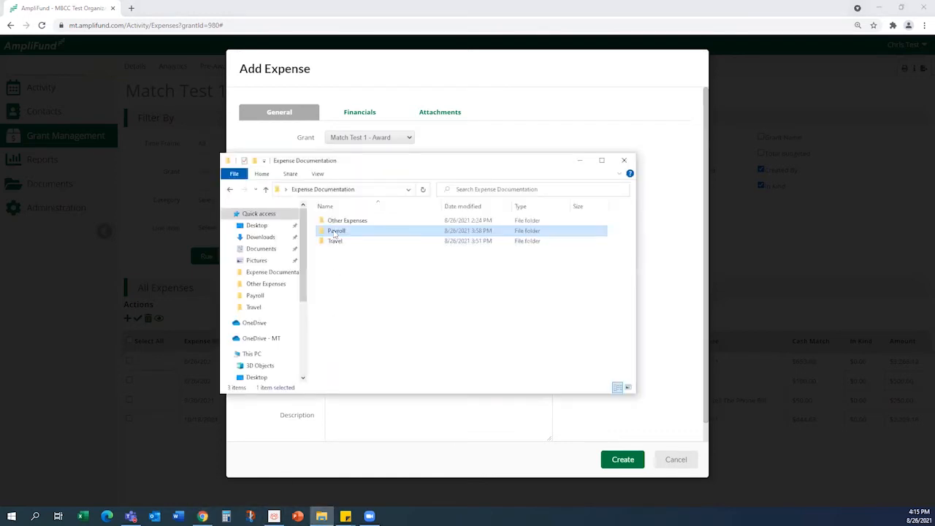
pyautogui.doubleClick(335, 232)
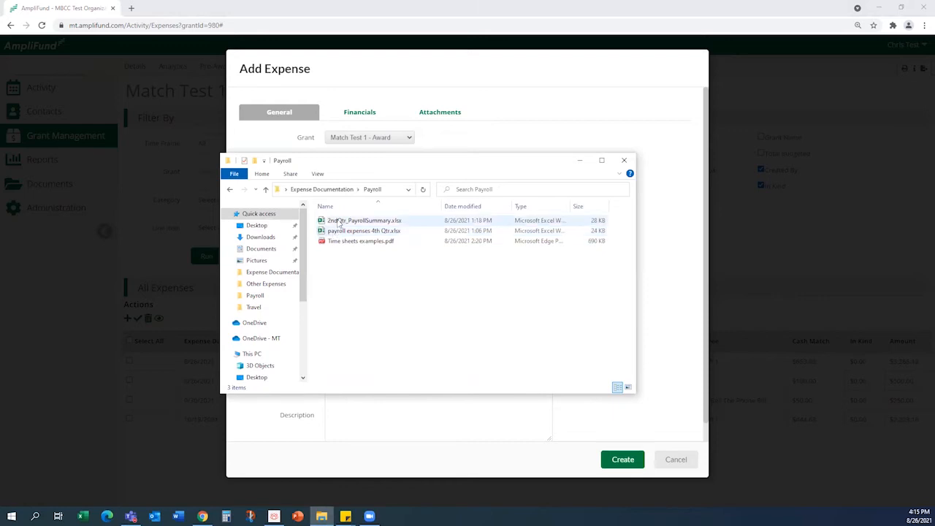
pyautogui.doubleClick(339, 222)
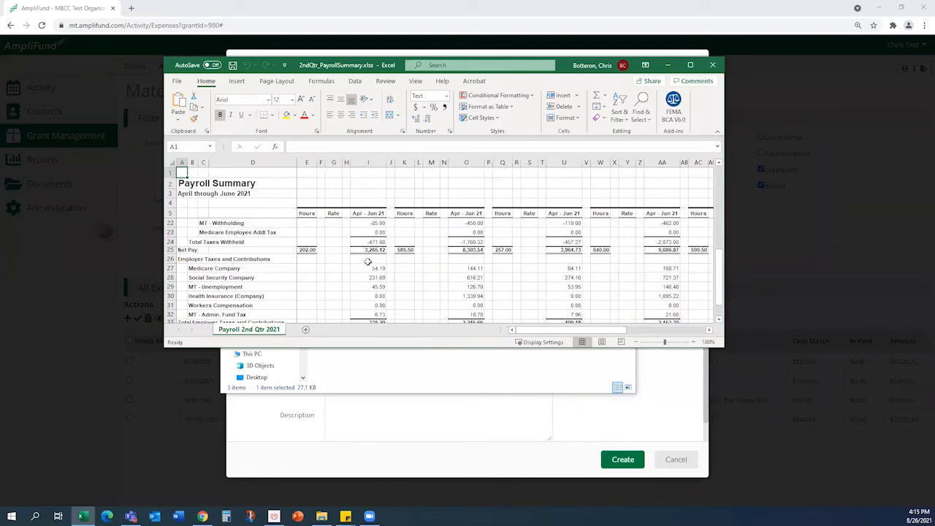
pyautogui.moveTo(720, 263); pyautogui.dragTo(721, 272)
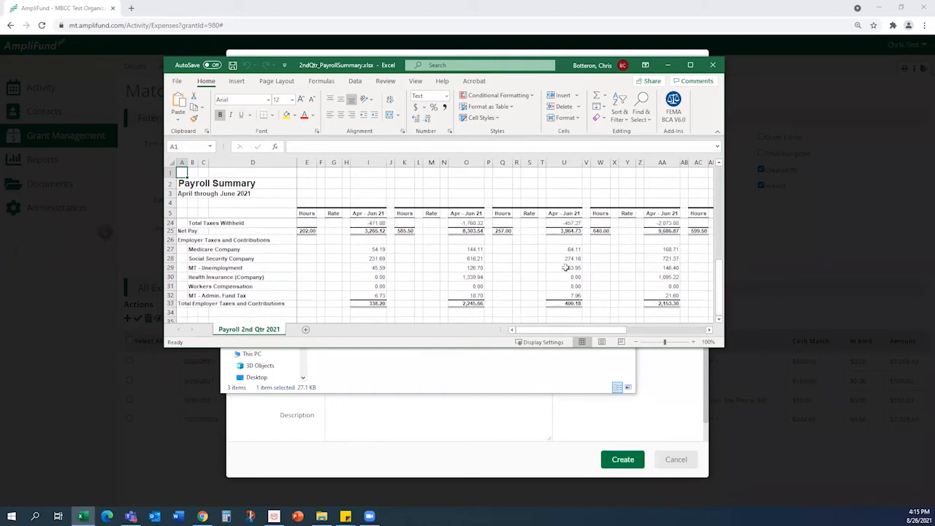
pyautogui.click(667, 65)
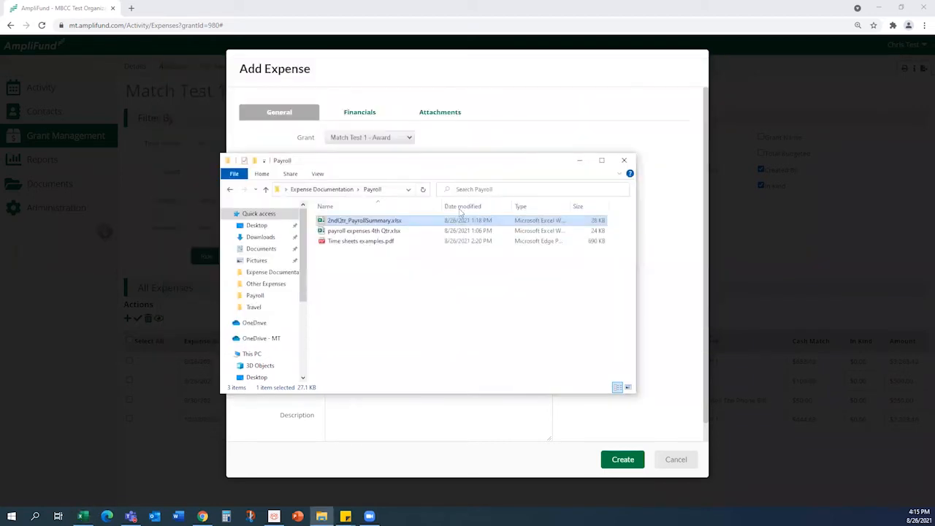
pyautogui.click(578, 161)
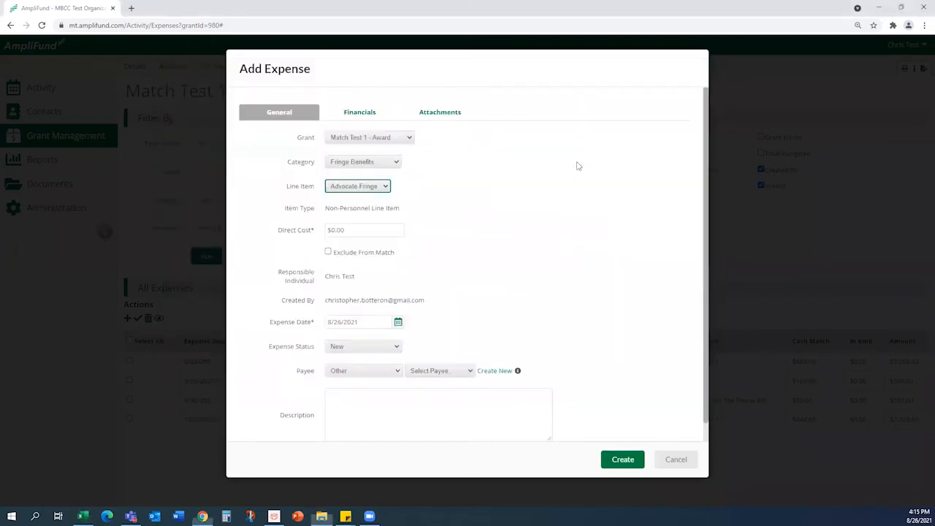
# Set the expense's direct cost to $338.20 and its expense date to 8/27/2021.
pyautogui.click(365, 230)
pyautogui.write('338.20')
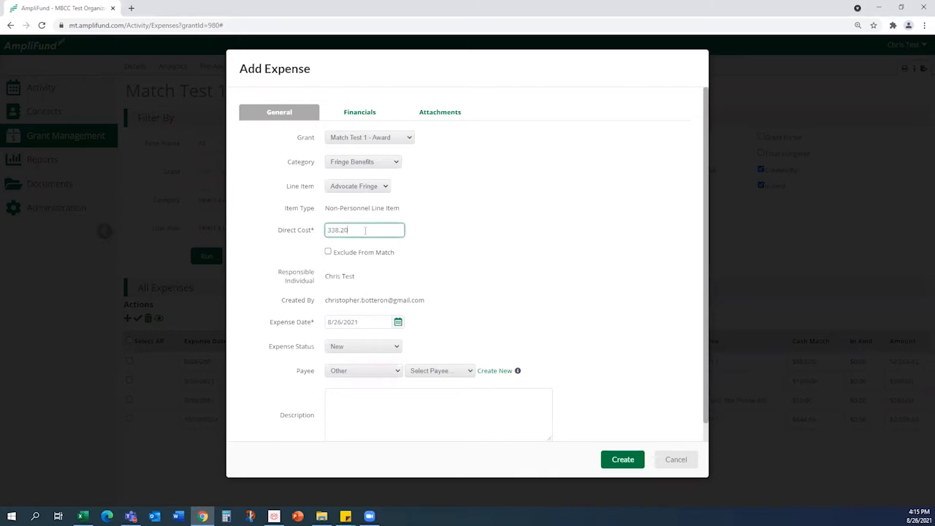
pyautogui.click(448, 268)
pyautogui.click(363, 317)
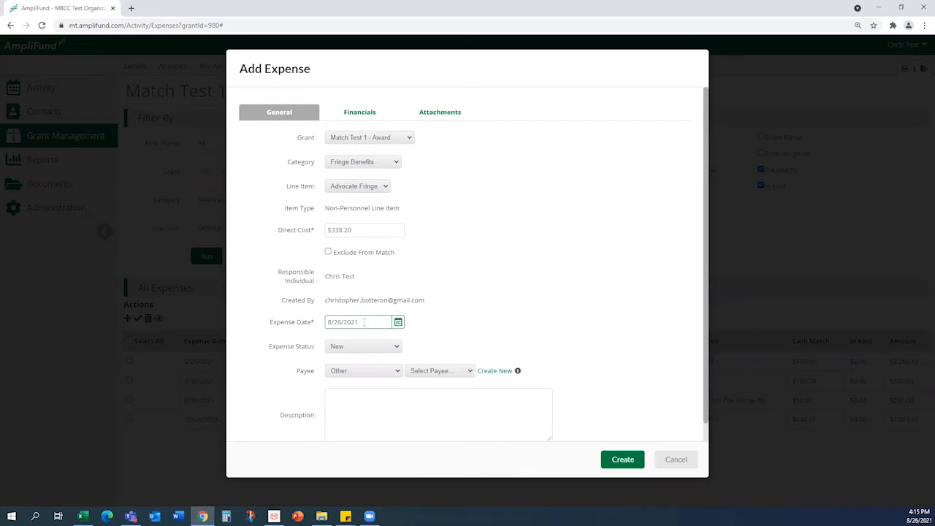
pyautogui.moveTo(363, 322); pyautogui.dragTo(325, 322)
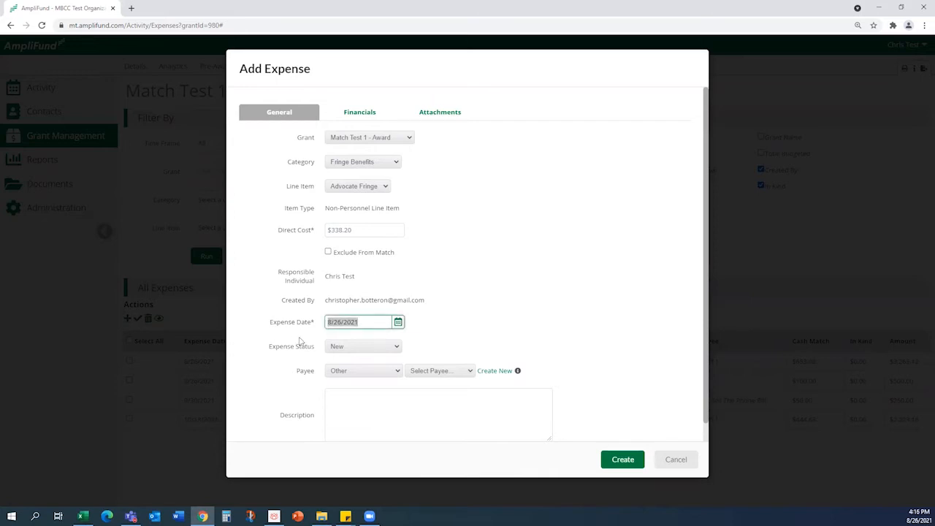
pyautogui.write('8/27/202')
pyautogui.click(461, 345)
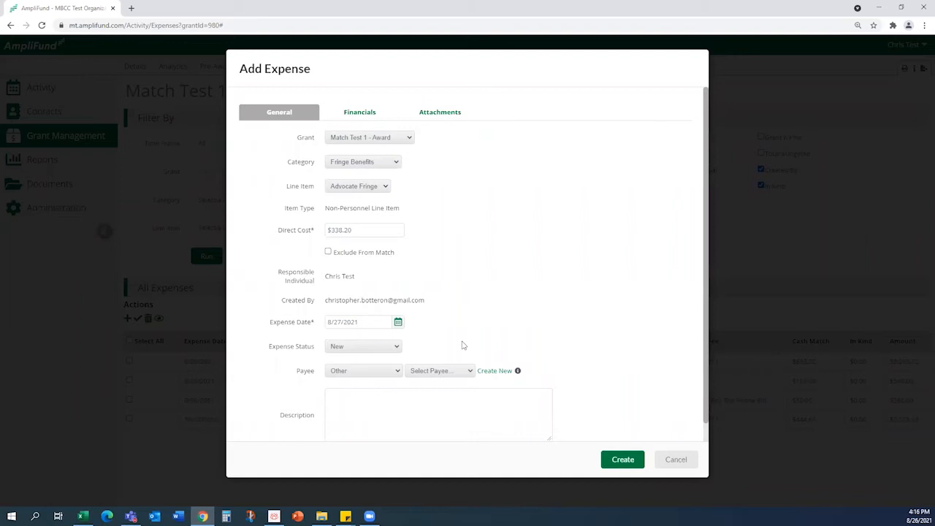
# Set the expense's payee type to Other and the payee to Staff 1.
pyautogui.click(398, 372)
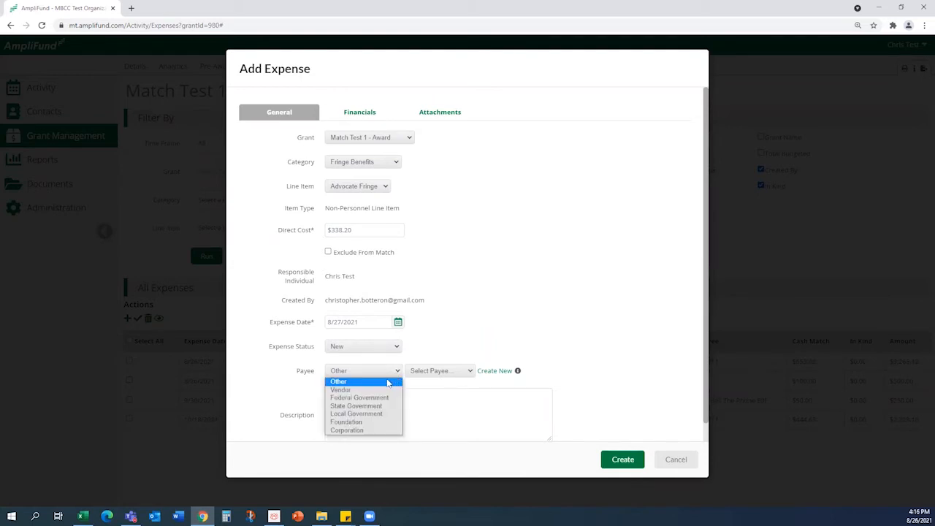
pyautogui.click(391, 381)
pyautogui.click(428, 374)
pyautogui.click(417, 397)
pyautogui.click(359, 401)
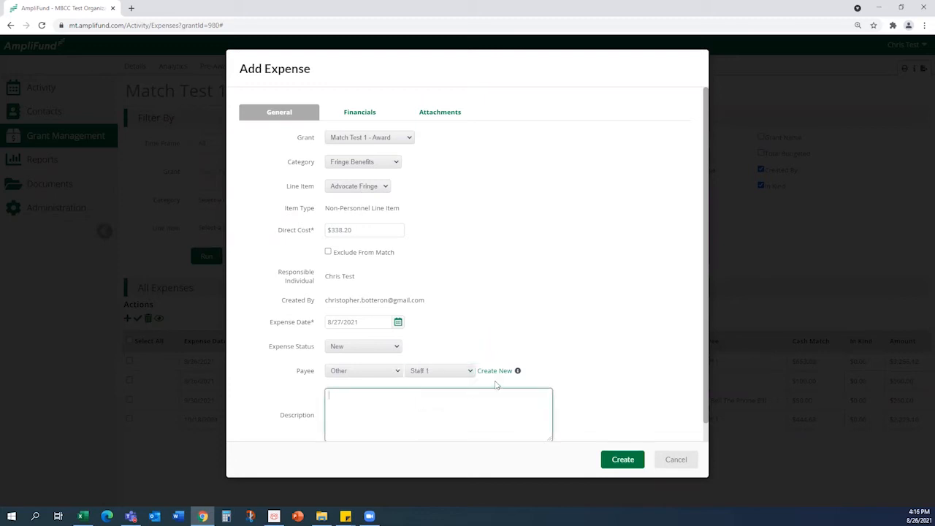
pyautogui.click(441, 377)
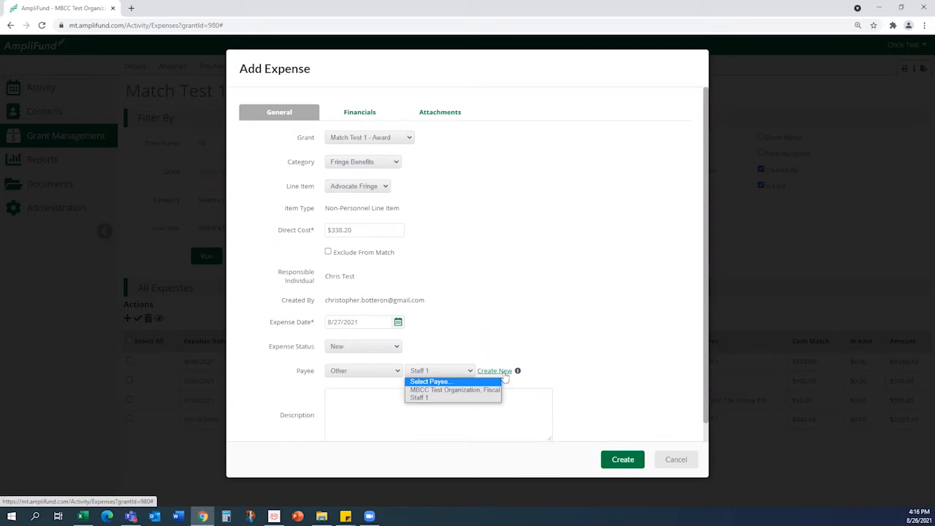
pyautogui.click(533, 377)
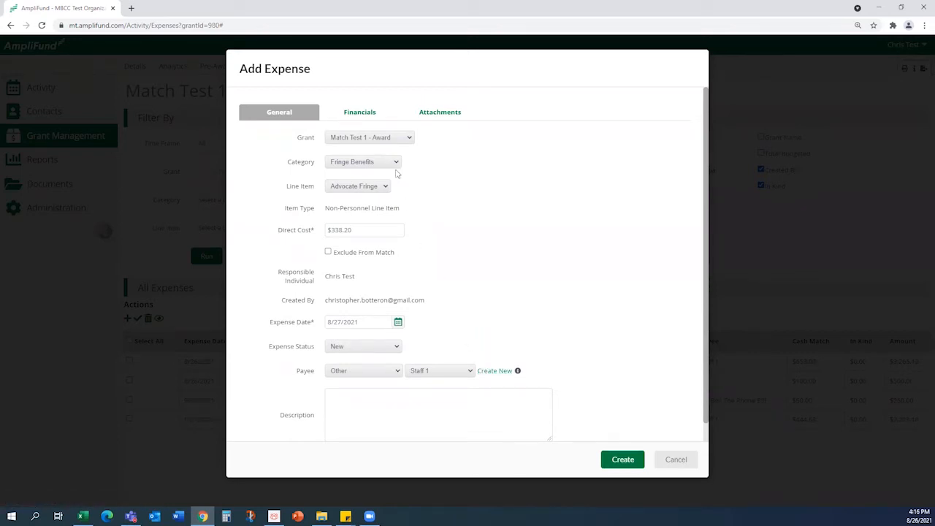
# Set the expense's cash match amount to 20% in its financial details.
pyautogui.click(361, 115)
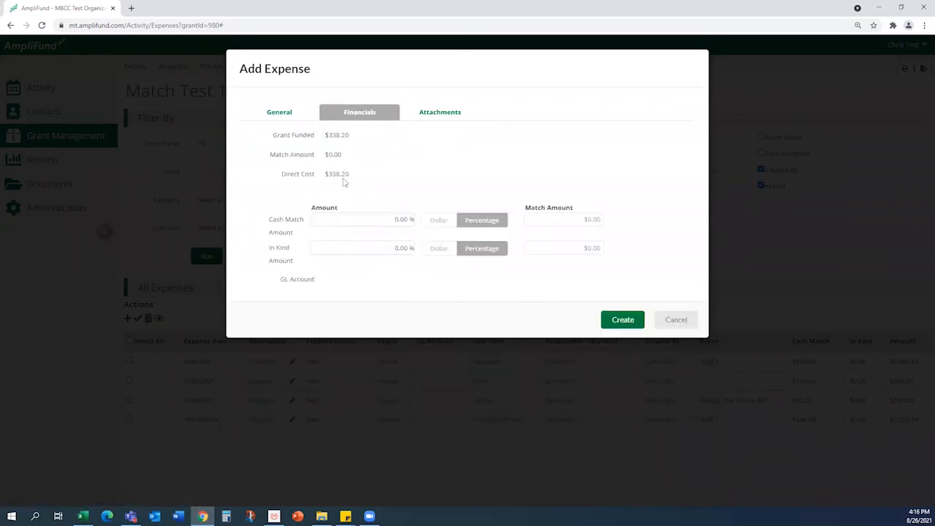
pyautogui.click(361, 218)
pyautogui.click(444, 221)
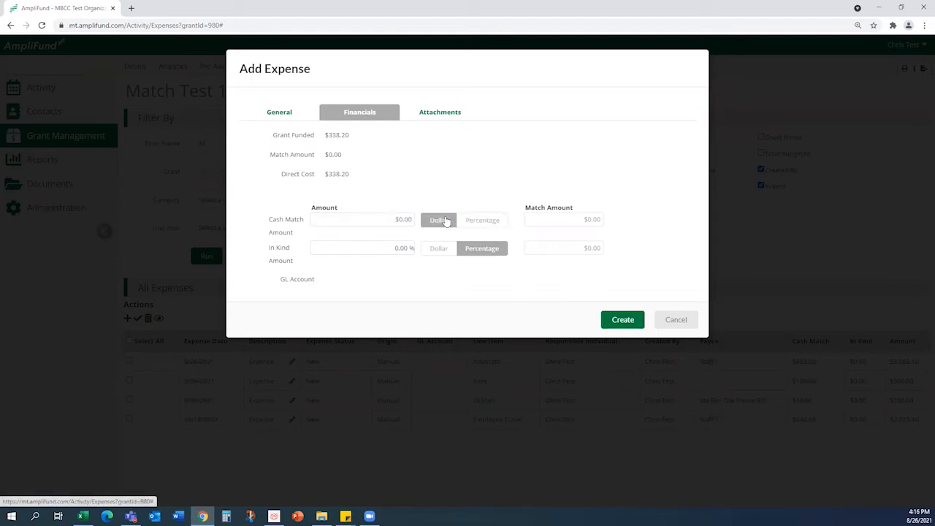
pyautogui.click(487, 220)
pyautogui.click(391, 219)
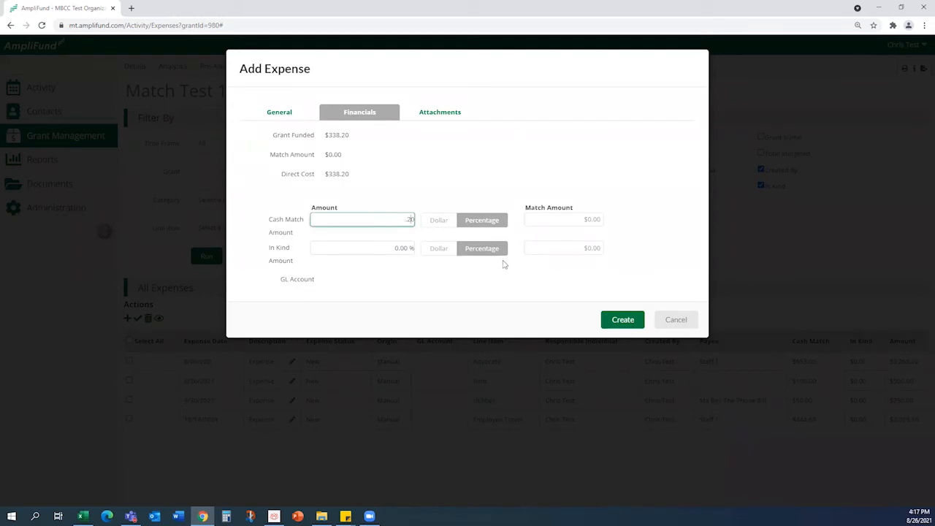
pyautogui.press('Tab')
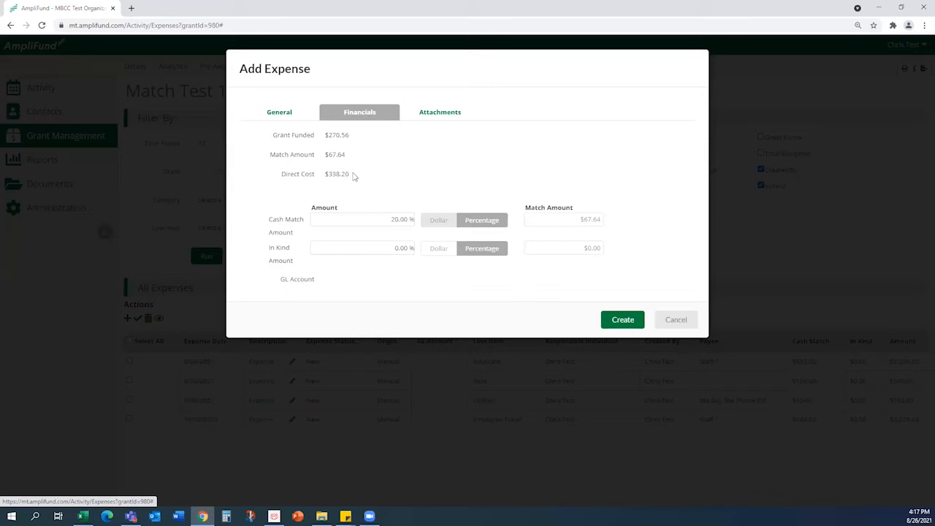
# Attach 2ndQtr_PayrollSummary.xlsx from the Payroll folder to the fringe benefits expense.
pyautogui.click(417, 115)
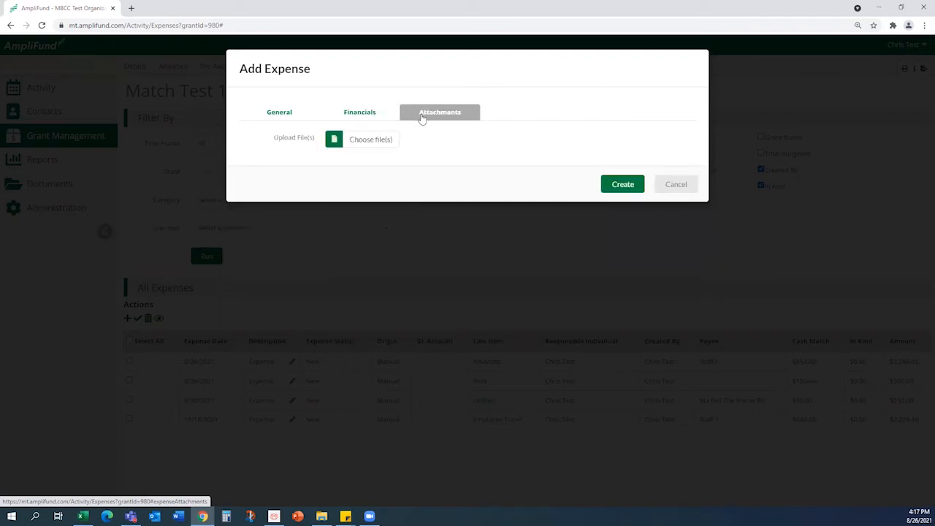
pyautogui.click(370, 141)
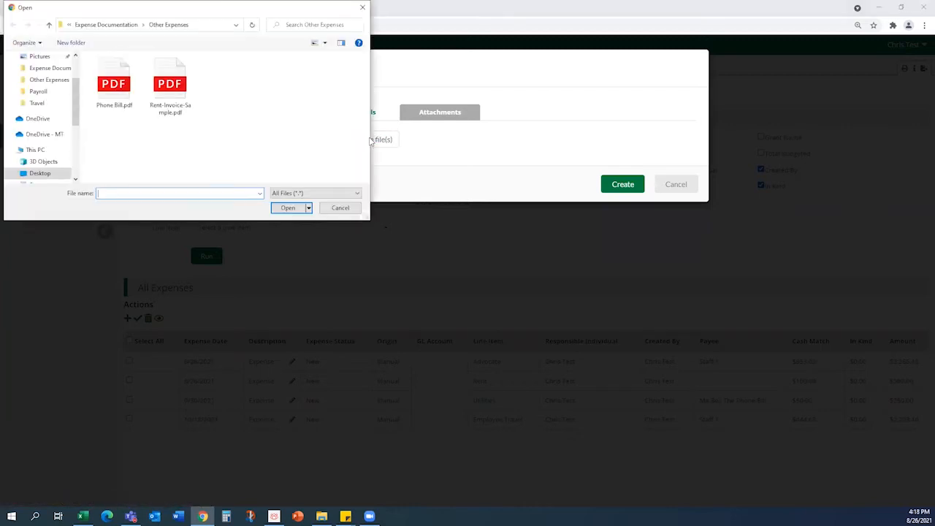
pyautogui.click(49, 27)
pyautogui.doubleClick(159, 91)
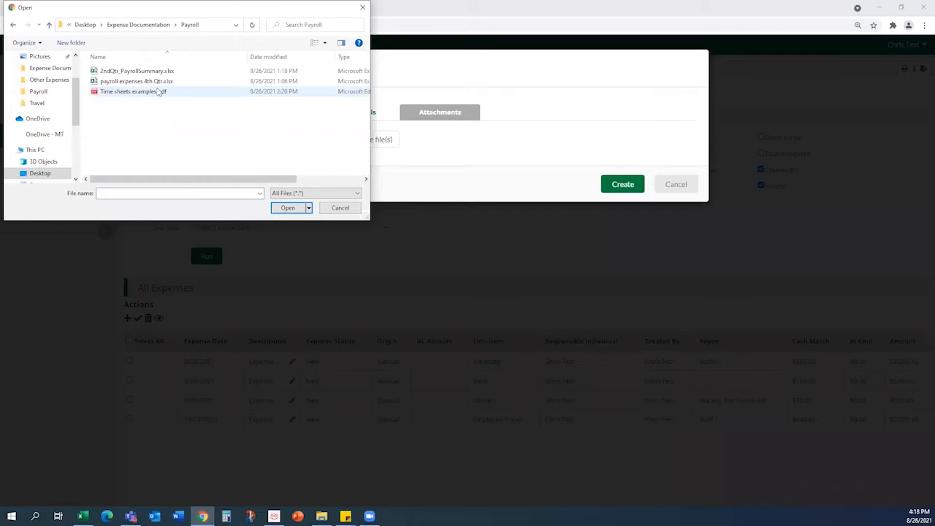
pyautogui.doubleClick(125, 72)
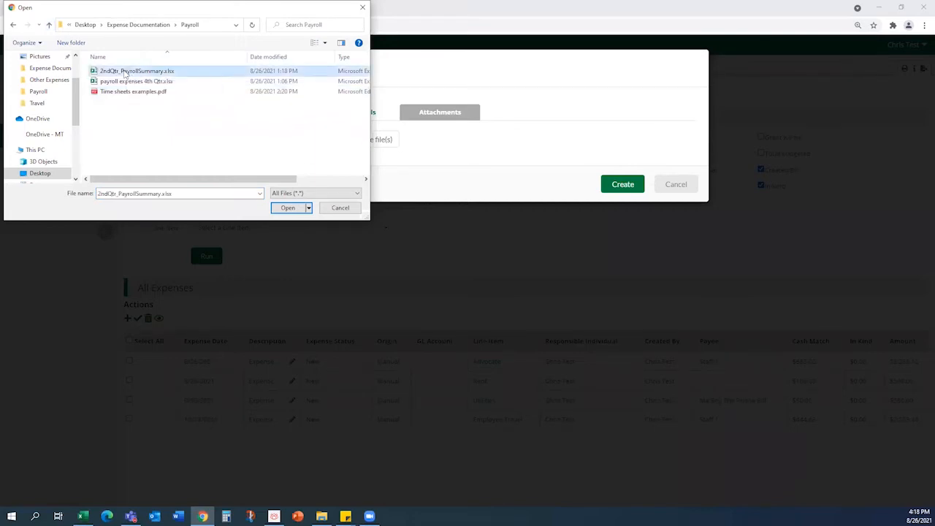
# Attach Time sheets examples.pdf as a second supporting document and create the fringe benefits expense.
pyautogui.click(355, 139)
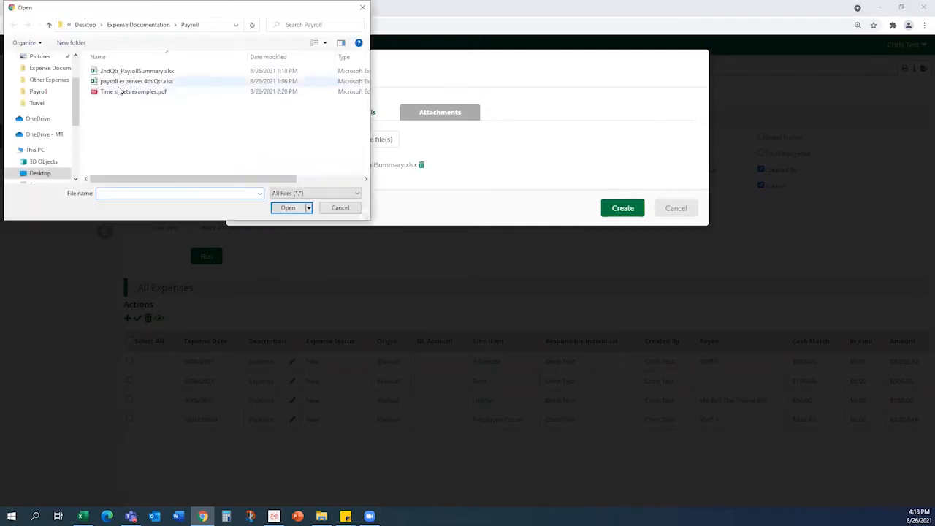
pyautogui.click(122, 92)
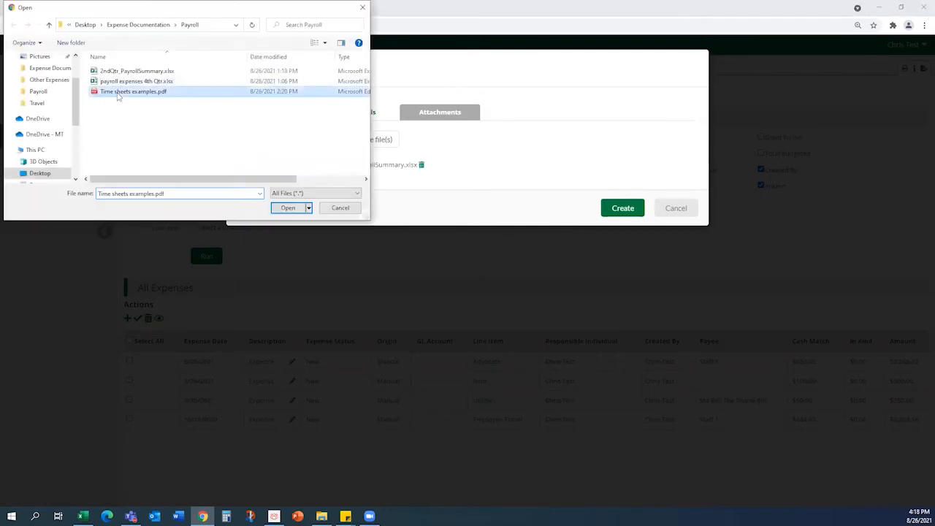
pyautogui.click(289, 208)
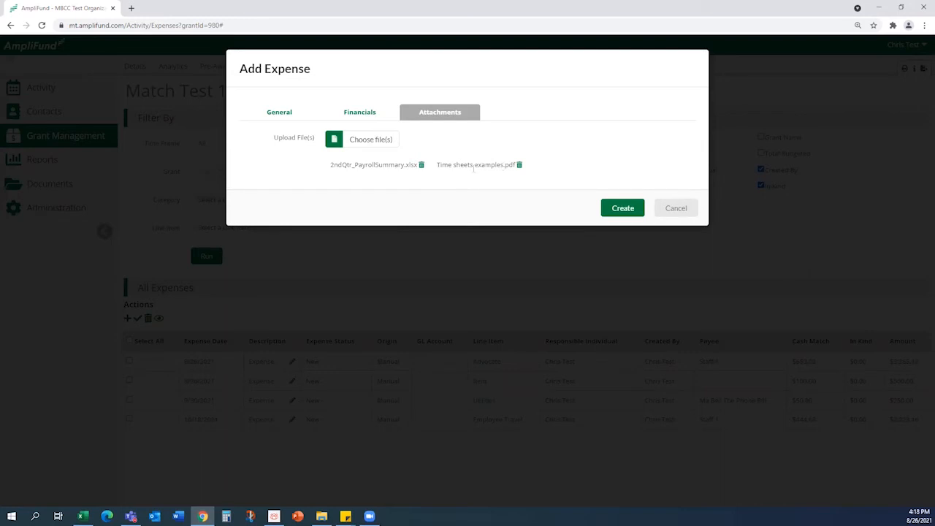
pyautogui.click(284, 120)
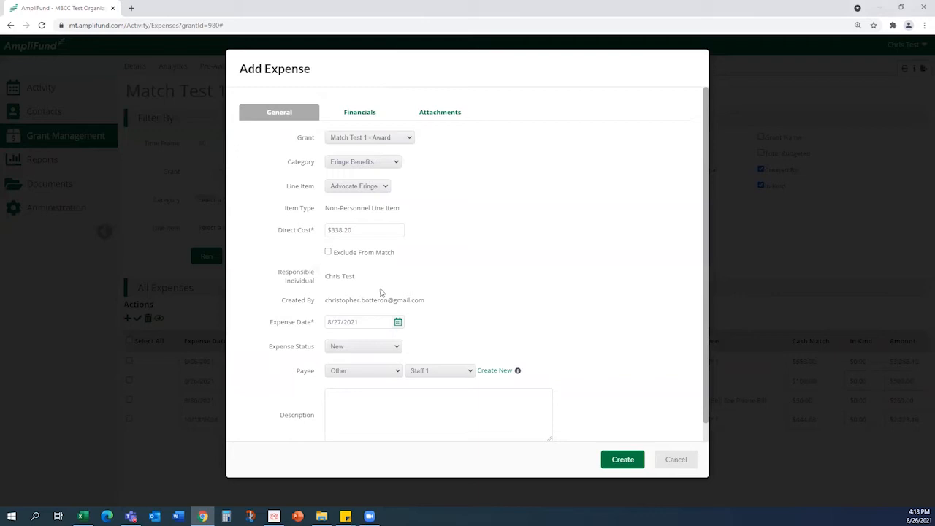
pyautogui.click(616, 460)
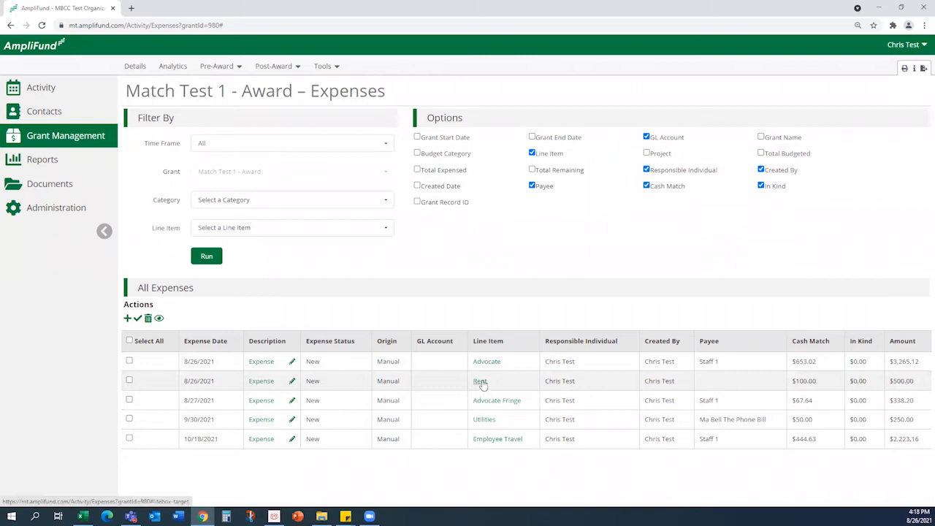
# Edit the 8/26/2021 Rent expense to use a newly created payee named Landlord Payment, and save it.
pyautogui.click(291, 382)
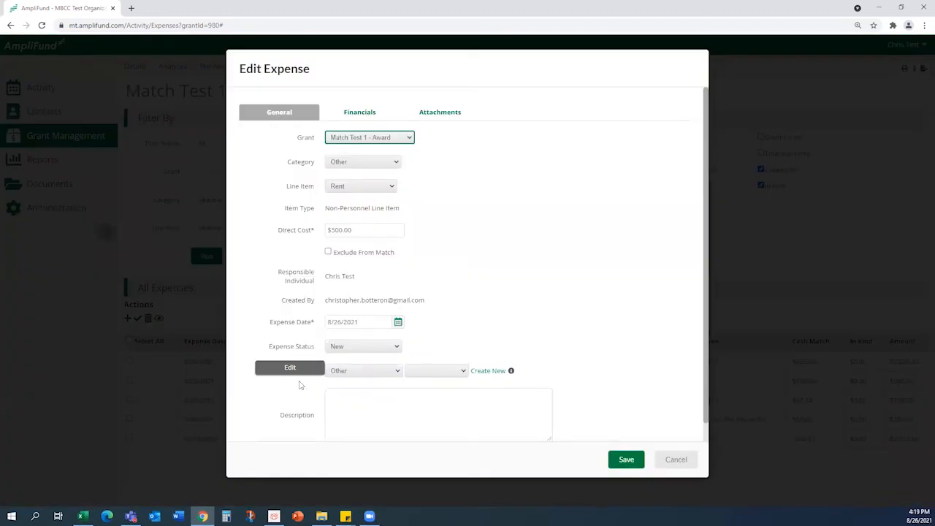
pyautogui.click(456, 372)
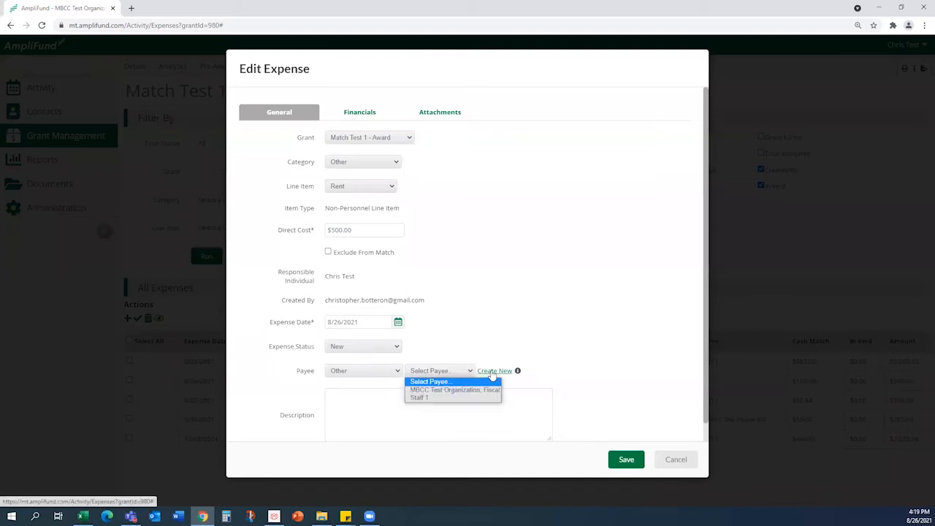
pyautogui.click(492, 372)
pyautogui.click(453, 371)
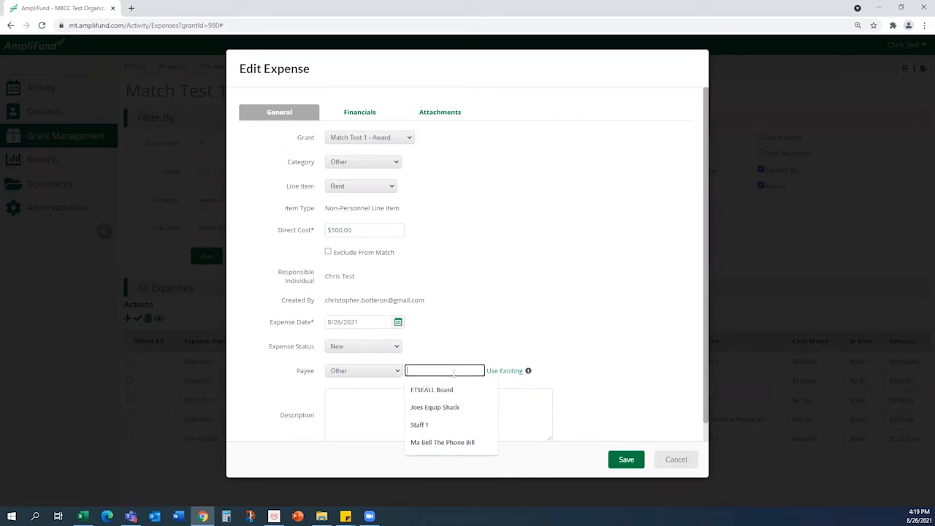
pyautogui.write('Landlord Payment')
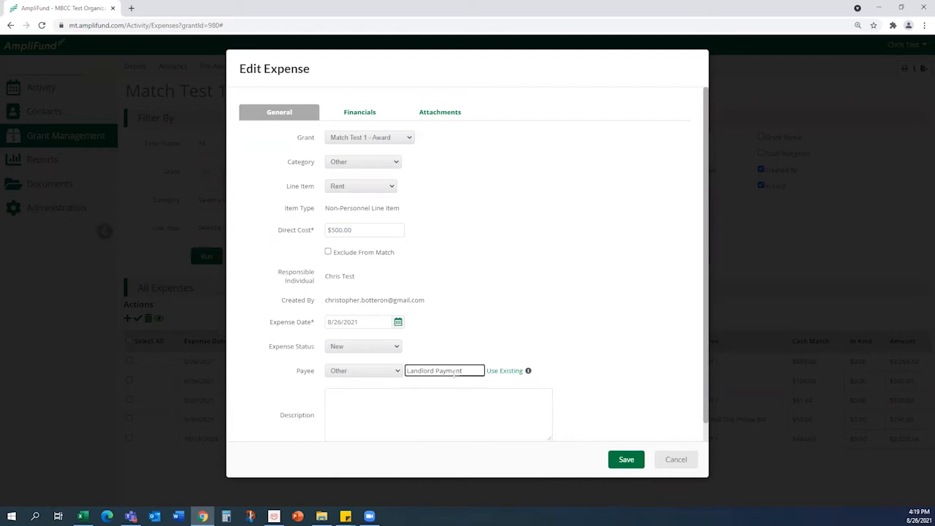
pyautogui.click(616, 459)
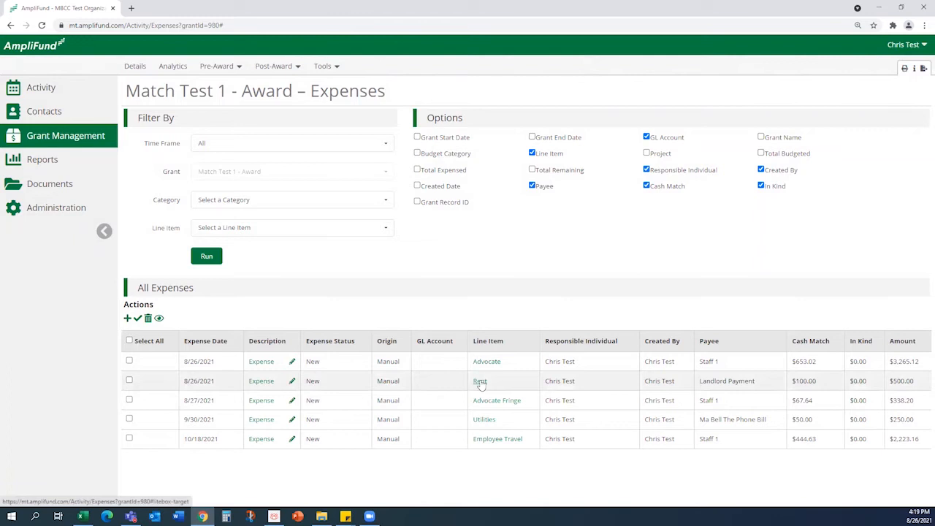
# Reopen the Rent expense, review its financial and general details, and save it without changes.
pyautogui.click(292, 382)
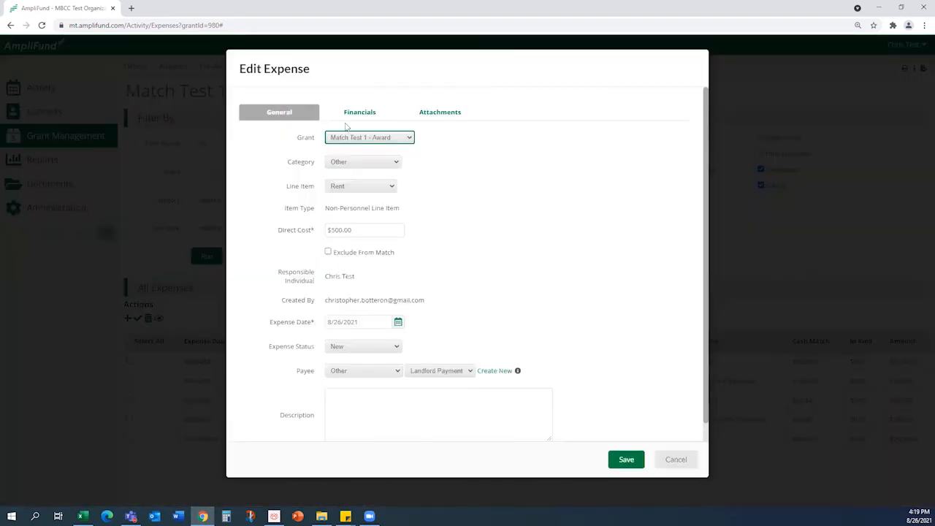
pyautogui.click(351, 115)
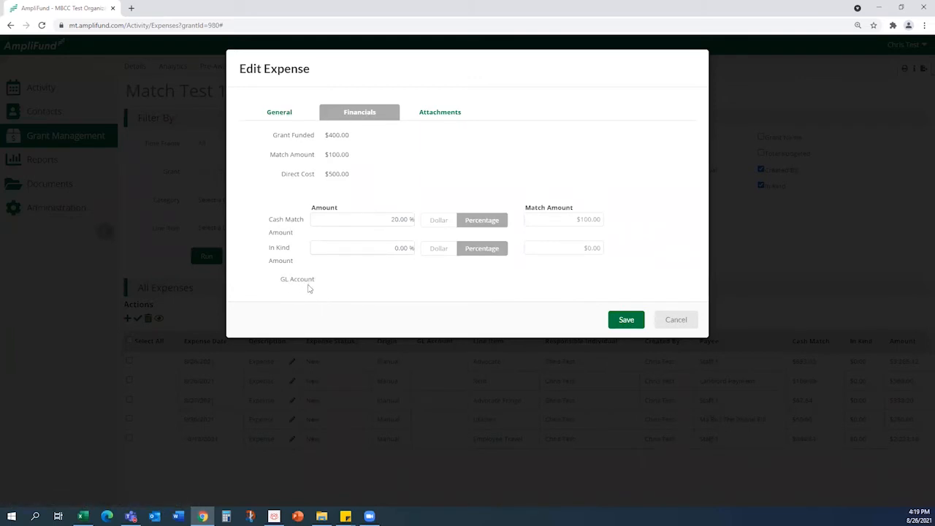
pyautogui.click(280, 113)
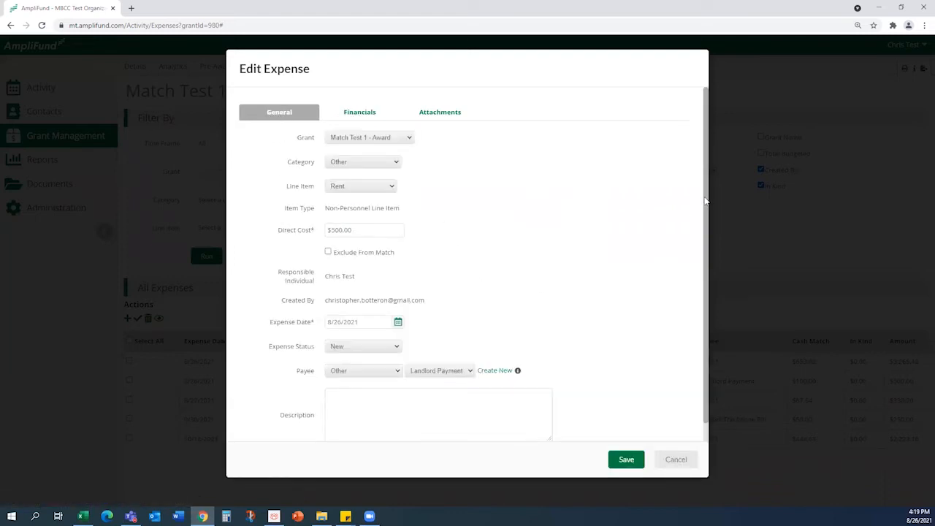
pyautogui.scroll(-1, 702, 249)
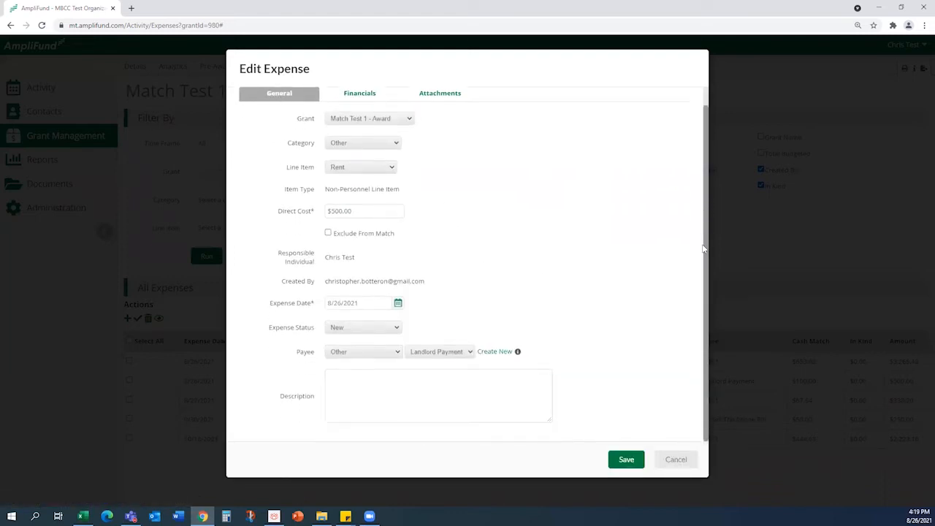
pyautogui.click(626, 460)
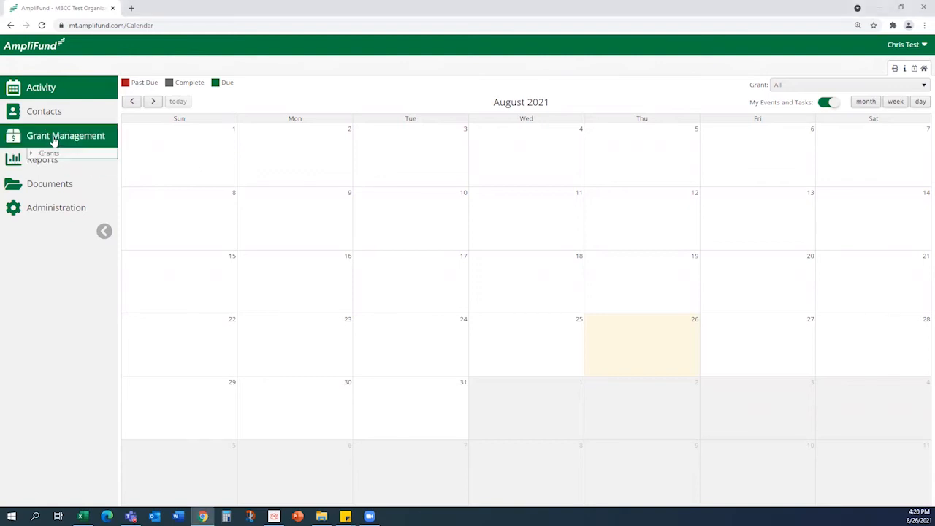
# Open the post-award reporting periods of the Match Test 1 - Award grant from the grants list.
pyautogui.click(48, 154)
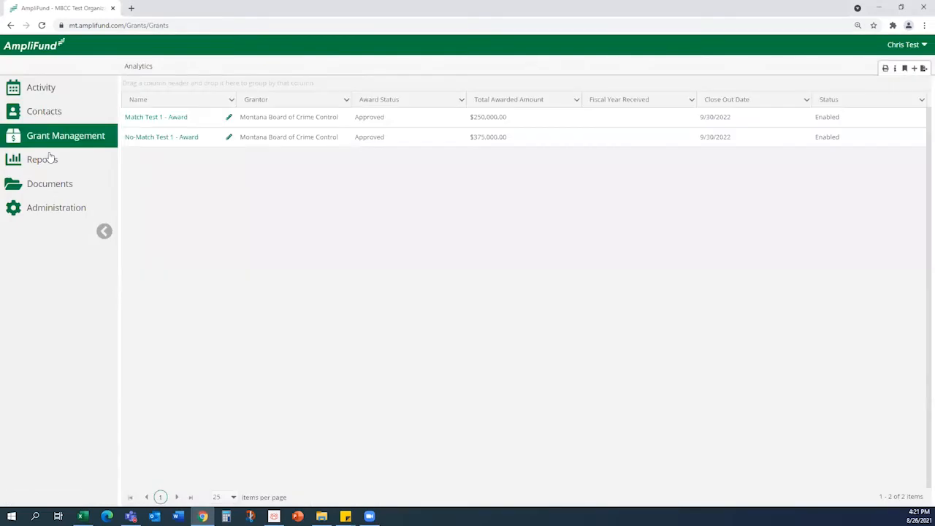
pyautogui.click(155, 117)
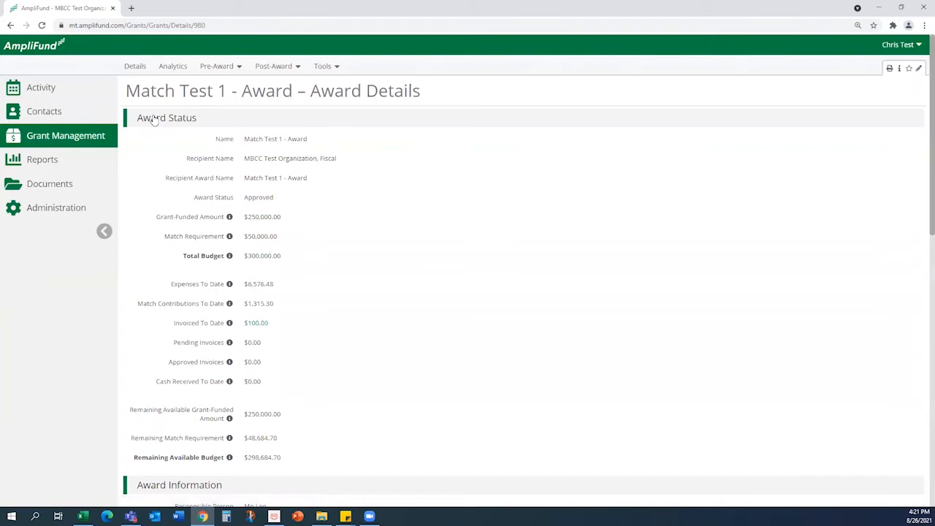
pyautogui.click(256, 68)
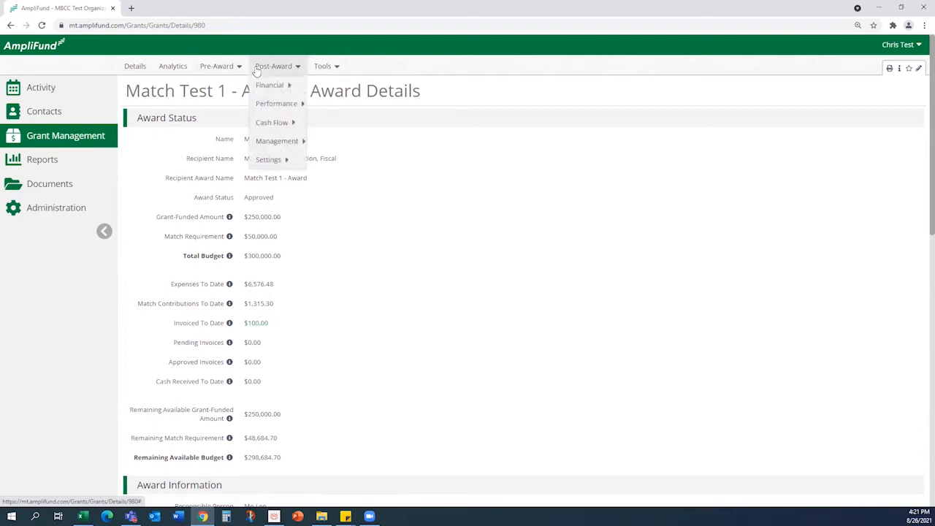
pyautogui.moveTo(274, 143)
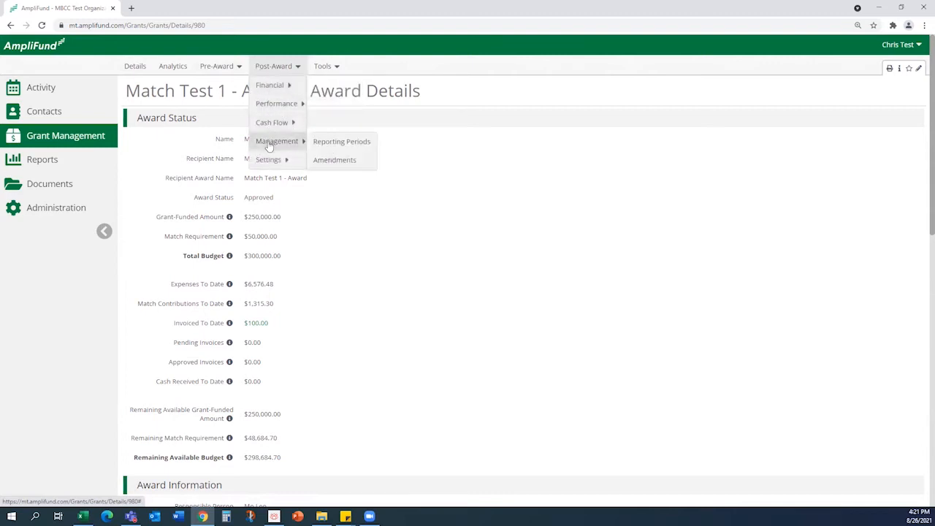
pyautogui.click(319, 147)
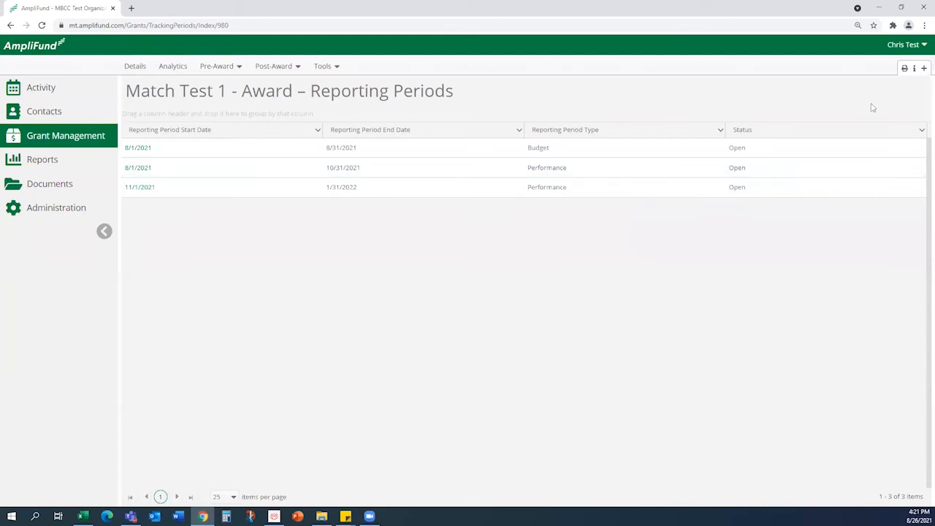
# Create a reporting period for Match Test 1 - Award that includes Expenses and covers 07/01/2021-09/30/2021.
pyautogui.click(923, 67)
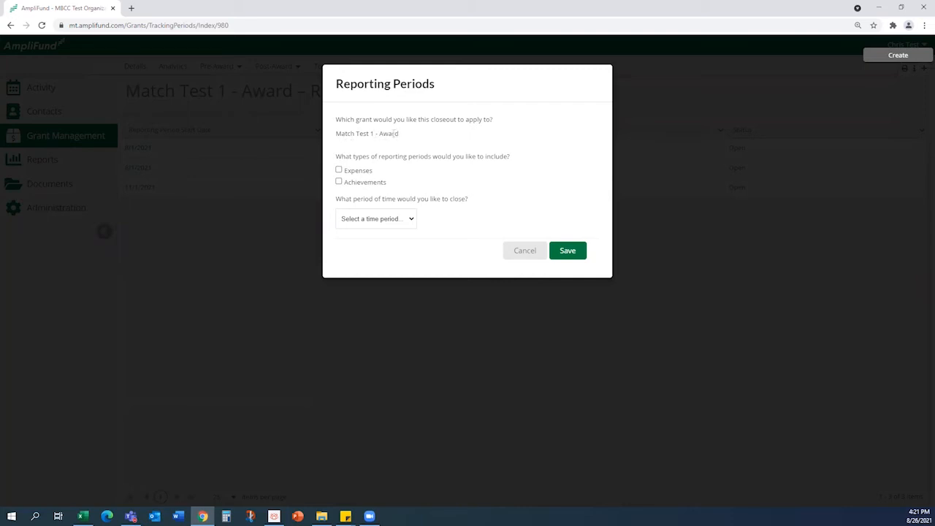
pyautogui.moveTo(398, 136); pyautogui.dragTo(336, 134)
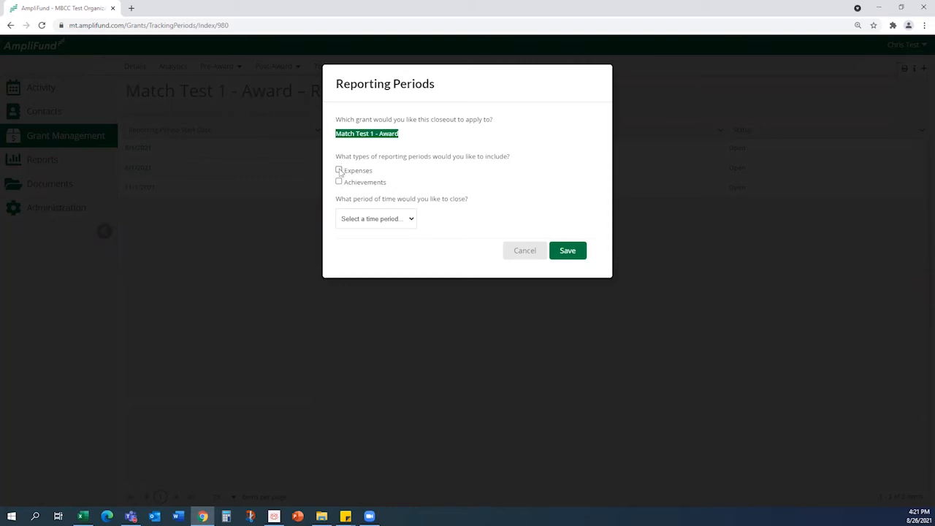
pyautogui.click(339, 170)
pyautogui.click(415, 220)
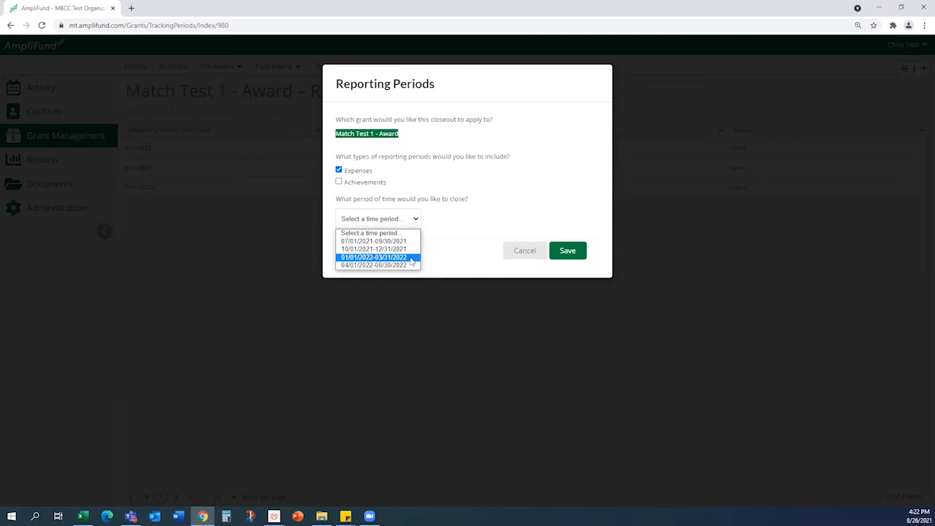
pyautogui.click(359, 241)
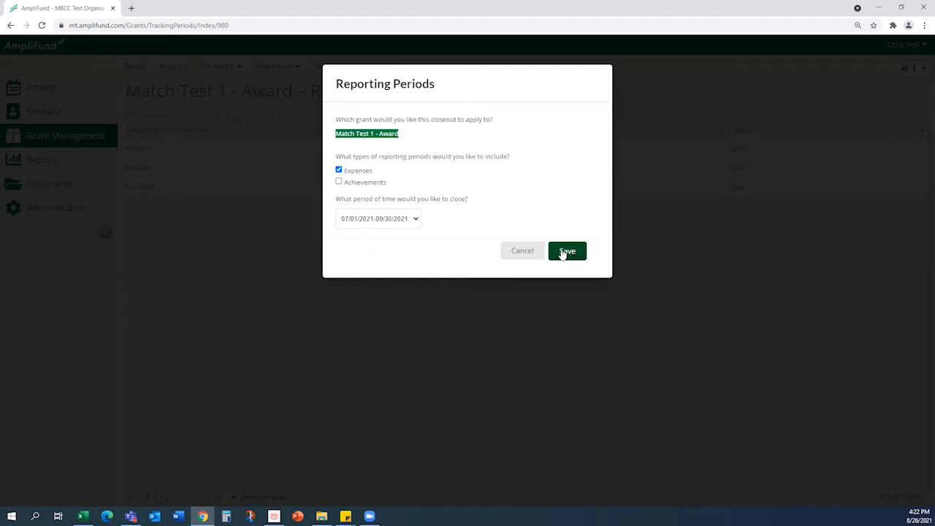
pyautogui.click(567, 250)
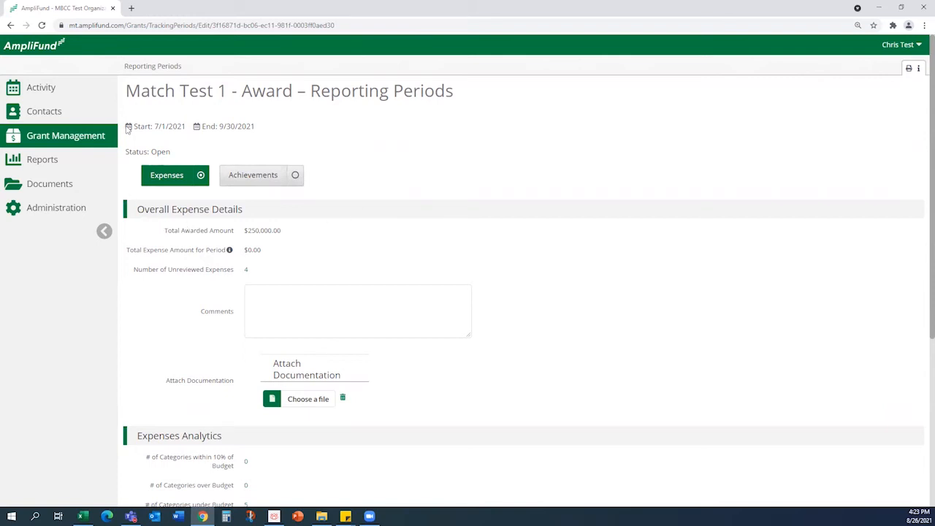
# Review the reporting period's dates and expense details, and list its unreviewed expenses from 7/1/2021 to 9/30/2021.
pyautogui.moveTo(127, 128); pyautogui.dragTo(257, 132)
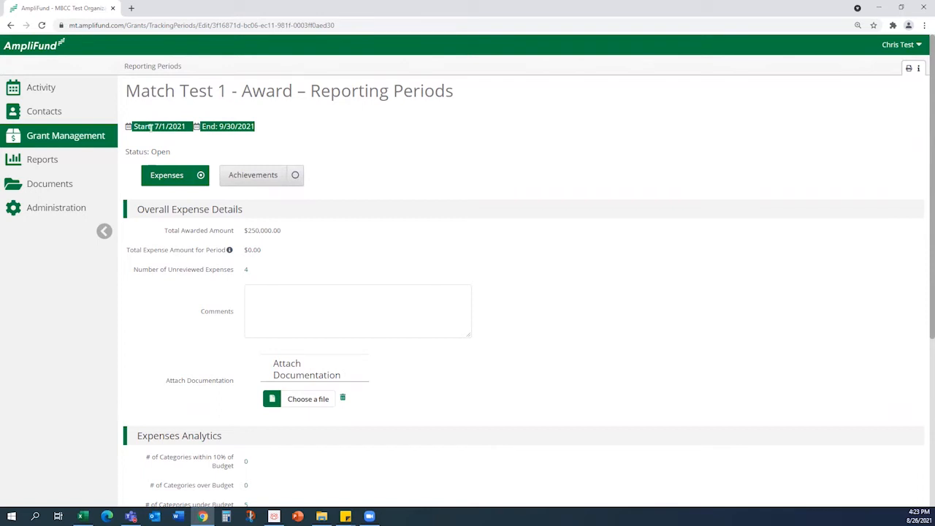
pyautogui.click(275, 128)
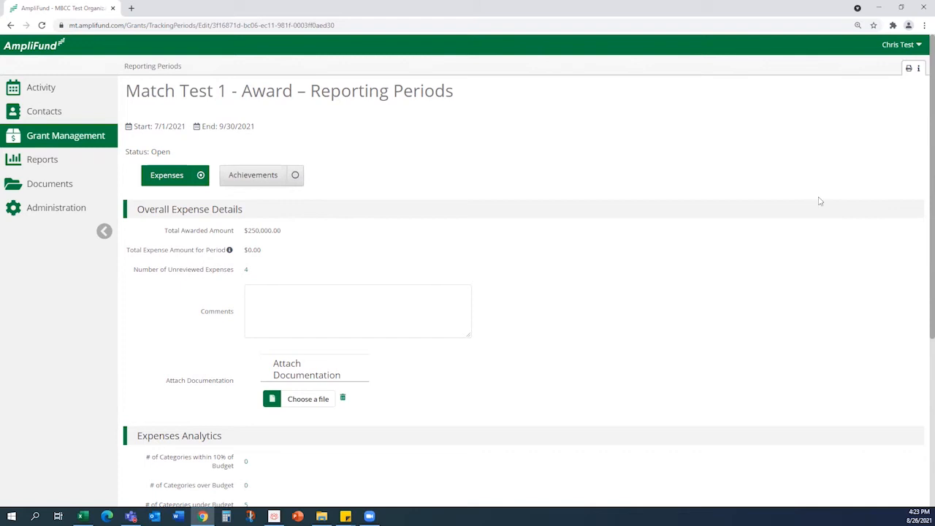
pyautogui.scroll(-1, 922, 102)
pyautogui.scroll(-2, 920, 116)
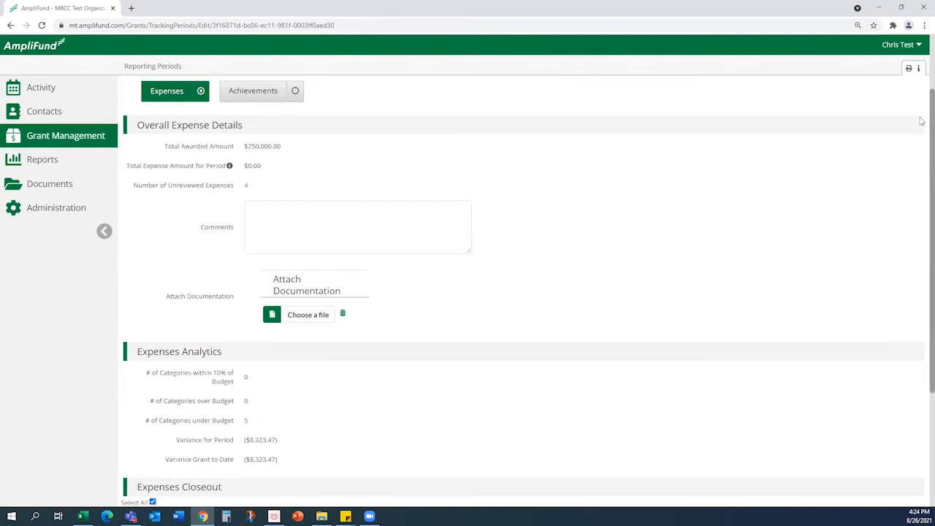
pyautogui.scroll(1, 922, 95)
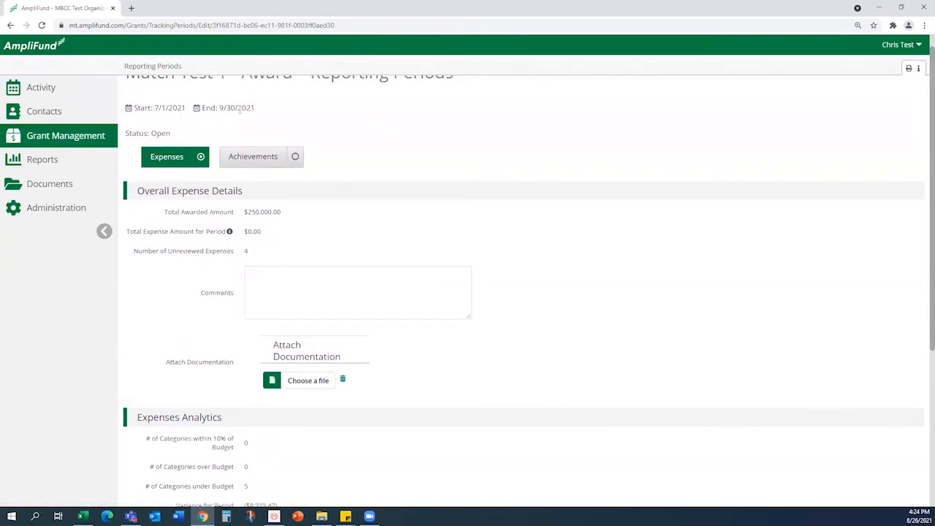
pyautogui.click(247, 252)
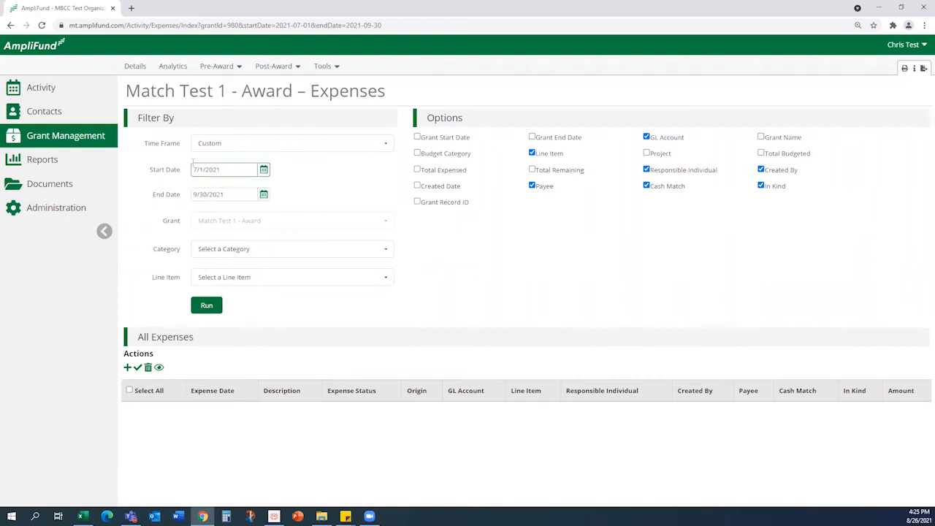
pyautogui.click(204, 307)
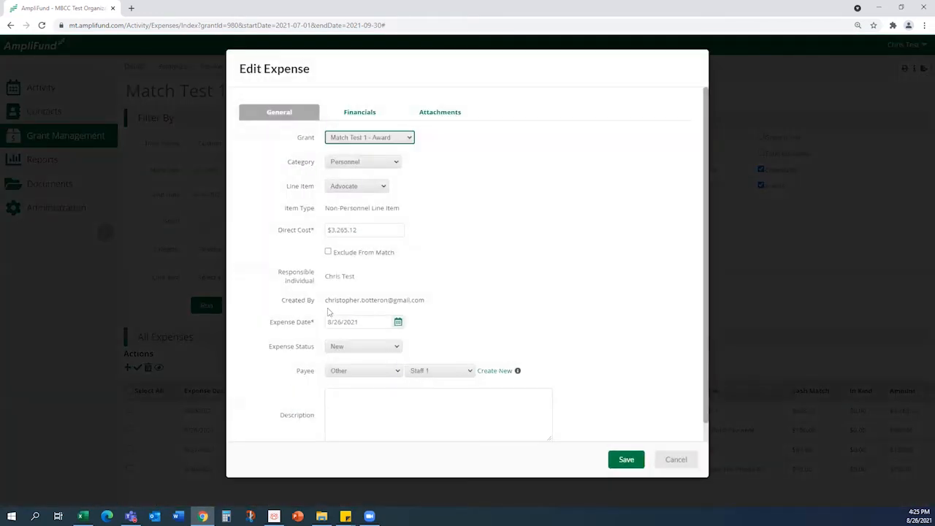
# Set the Advocate expense's status to Reviewed and check its financial details.
pyautogui.click(398, 346)
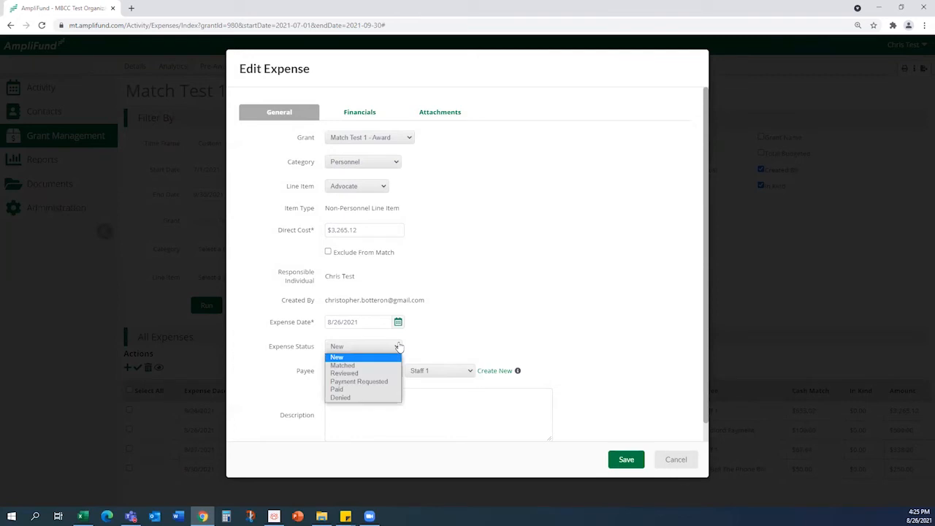
pyautogui.click(355, 373)
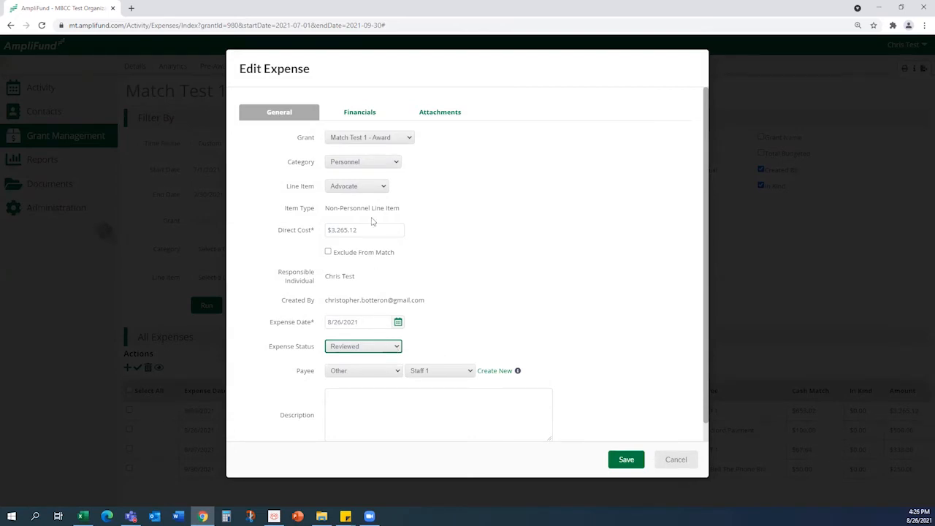
pyautogui.click(371, 113)
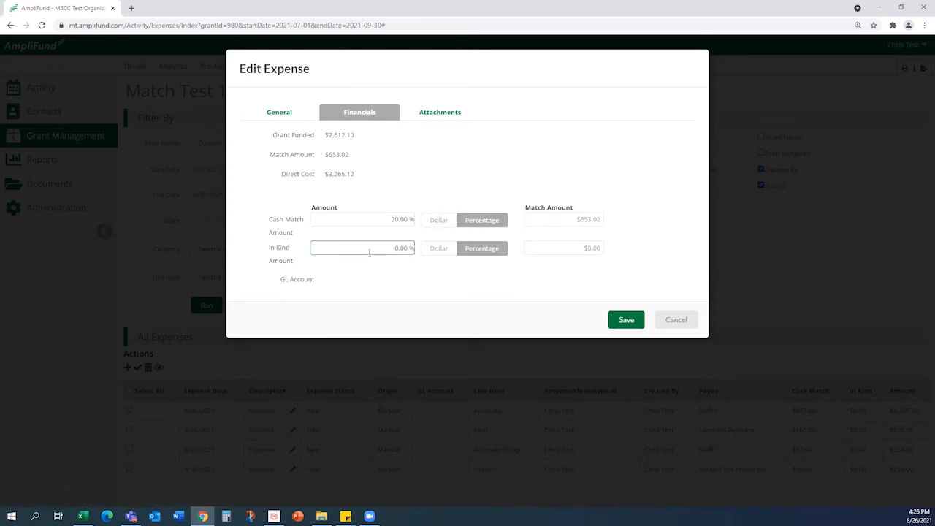
# Open the attached 2ndQtr_PayrollSummary workbook, look over the payroll figures, close it, and save the Advocate expense.
pyautogui.click(446, 117)
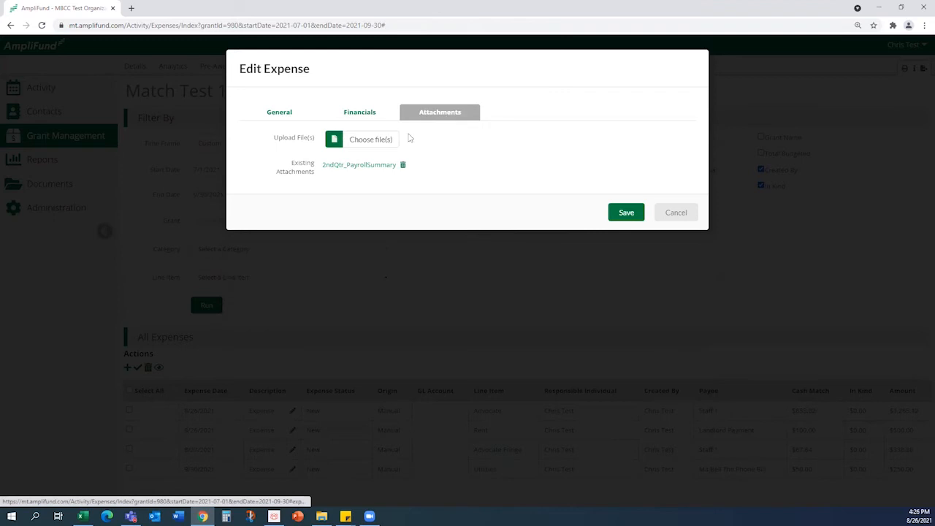
pyautogui.click(380, 165)
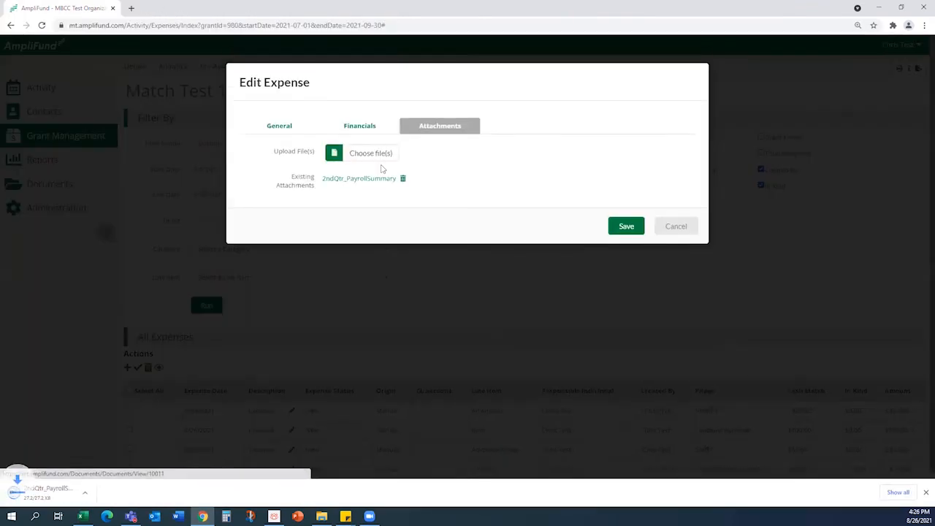
pyautogui.click(44, 491)
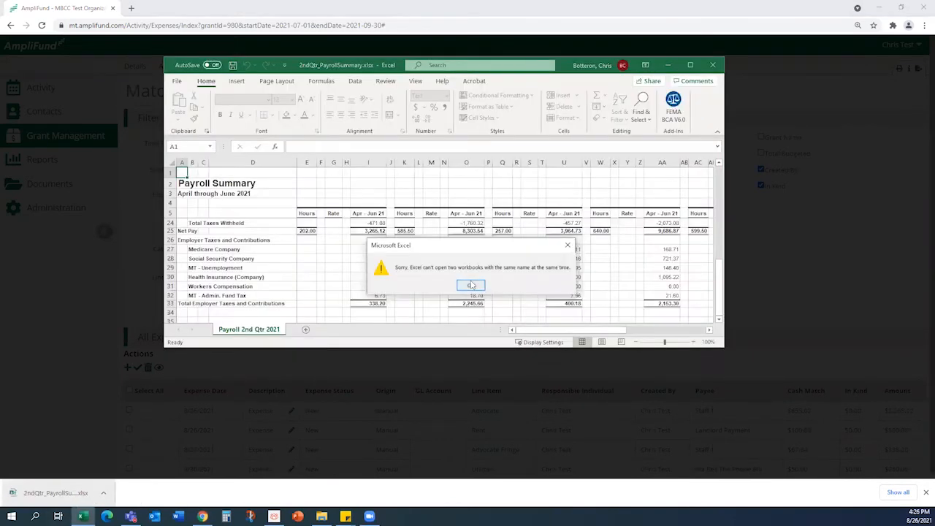
pyautogui.click(471, 285)
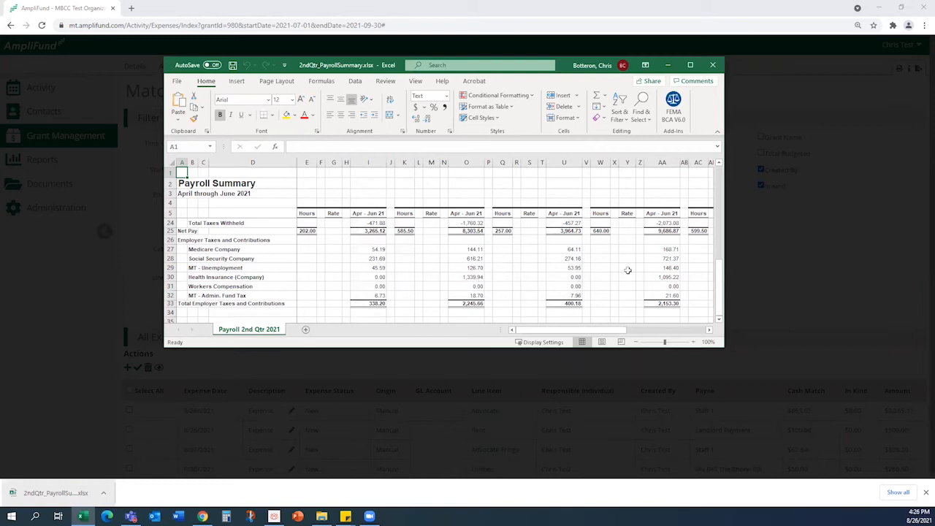
pyautogui.moveTo(719, 285); pyautogui.dragTo(721, 183)
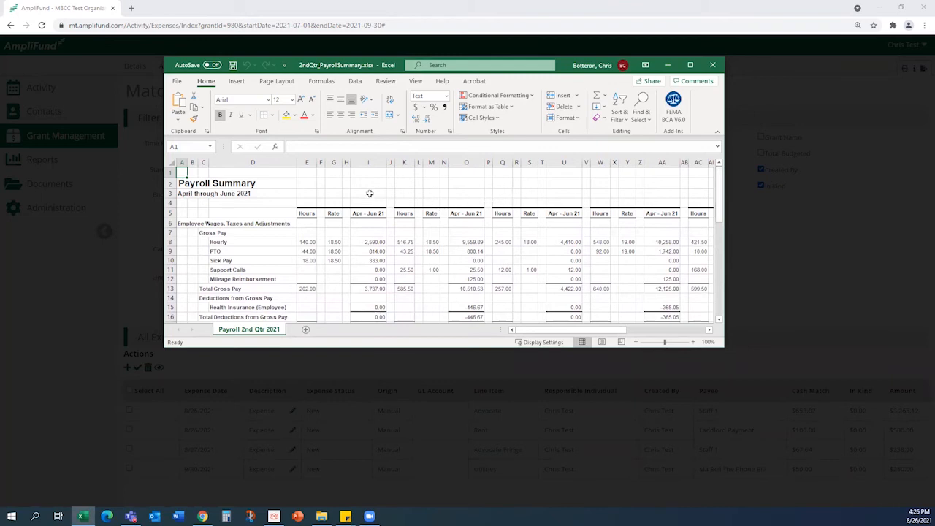
pyautogui.click(711, 67)
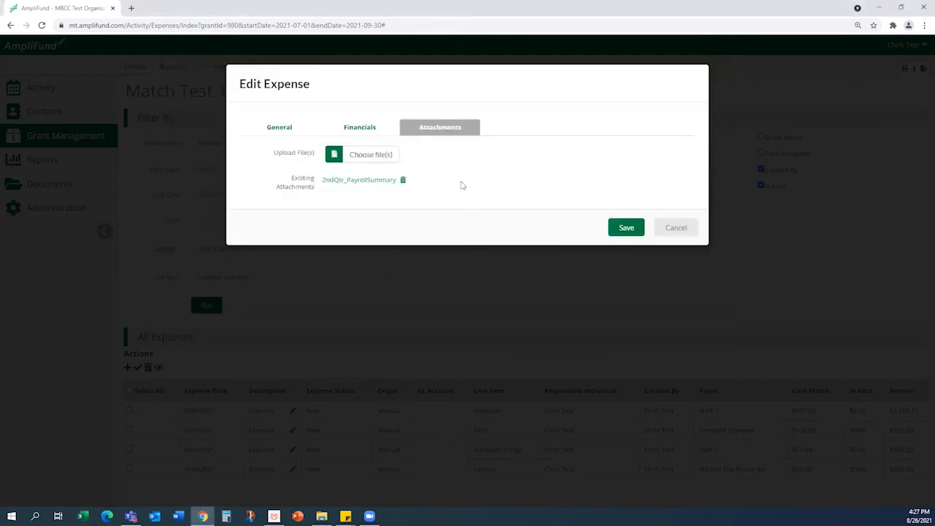
pyautogui.click(621, 226)
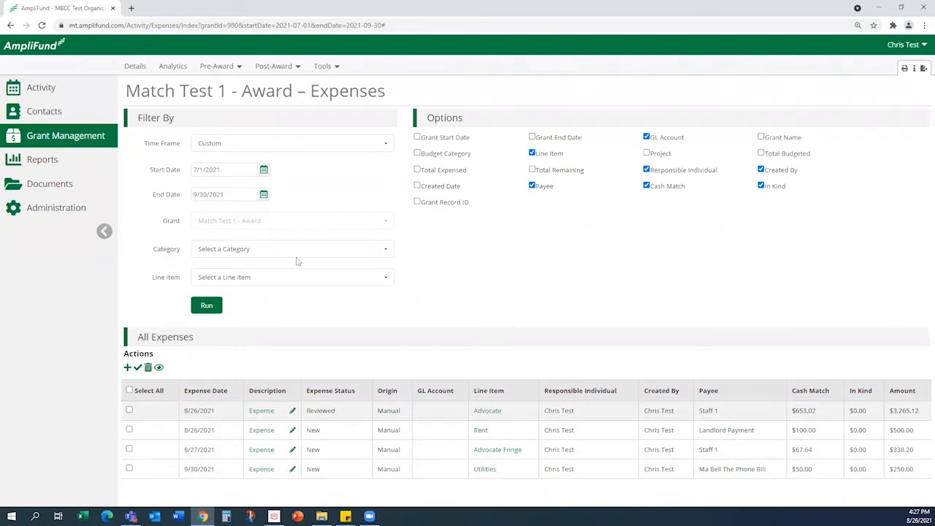
# Open the grant's 7/1/2021-9/30/2021 budget reporting period and examine its expense details, analytics and closeout categories.
pyautogui.click(274, 66)
pyautogui.moveTo(269, 143)
pyautogui.click(333, 143)
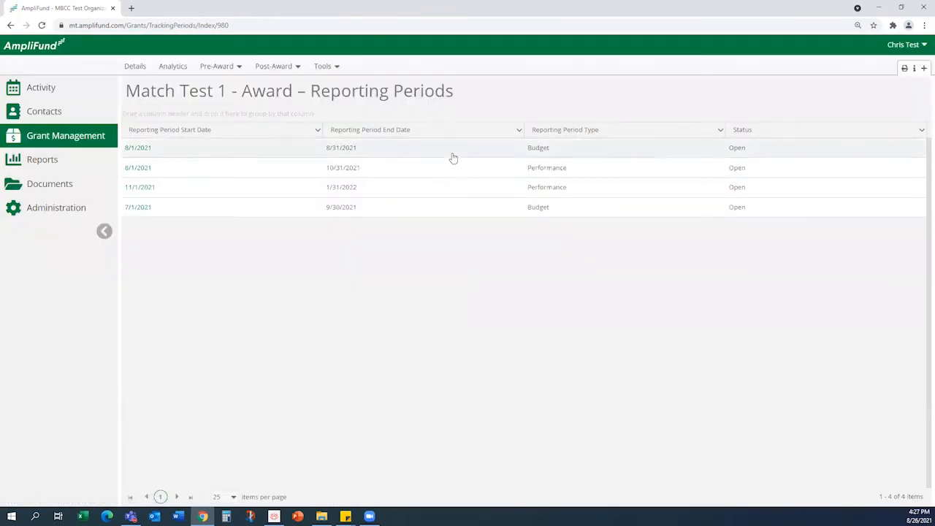
pyautogui.click(133, 209)
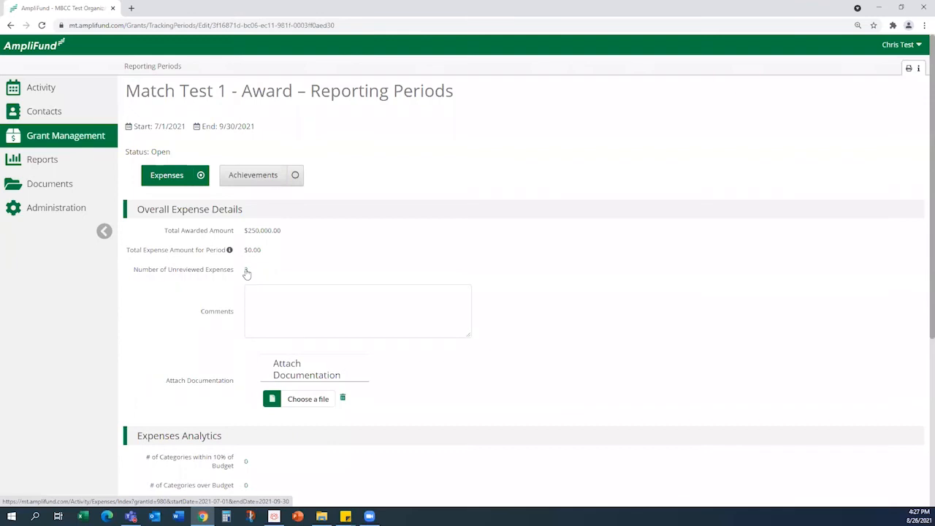
pyautogui.scroll(-1, 922, 203)
pyautogui.scroll(-3, 922, 203)
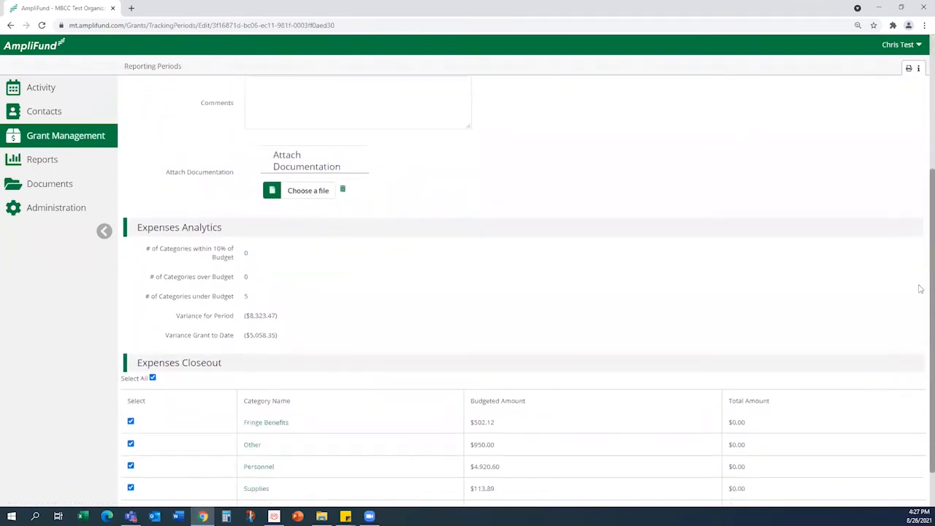
pyautogui.scroll(2, 918, 303)
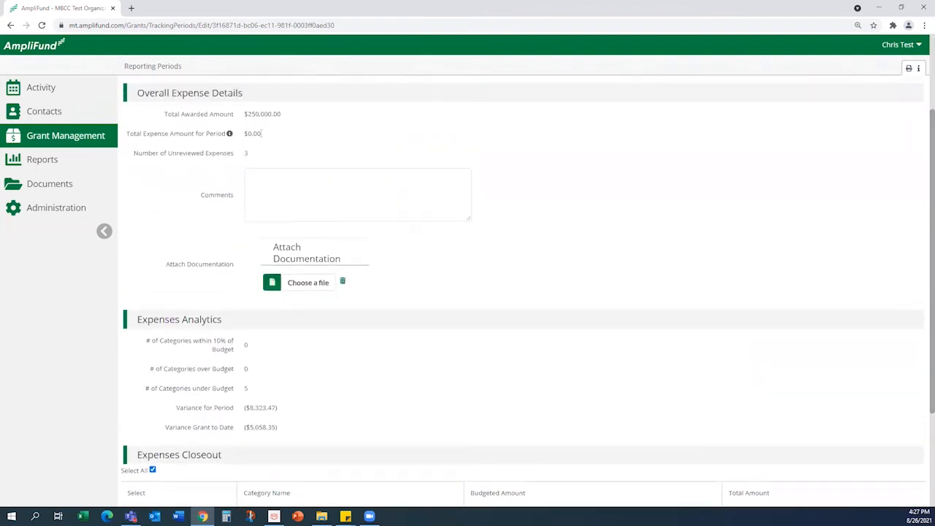
# List the expenses behind the period's unreviewed count, then set the Rent expense's status to Reviewed and save it.
pyautogui.click(246, 155)
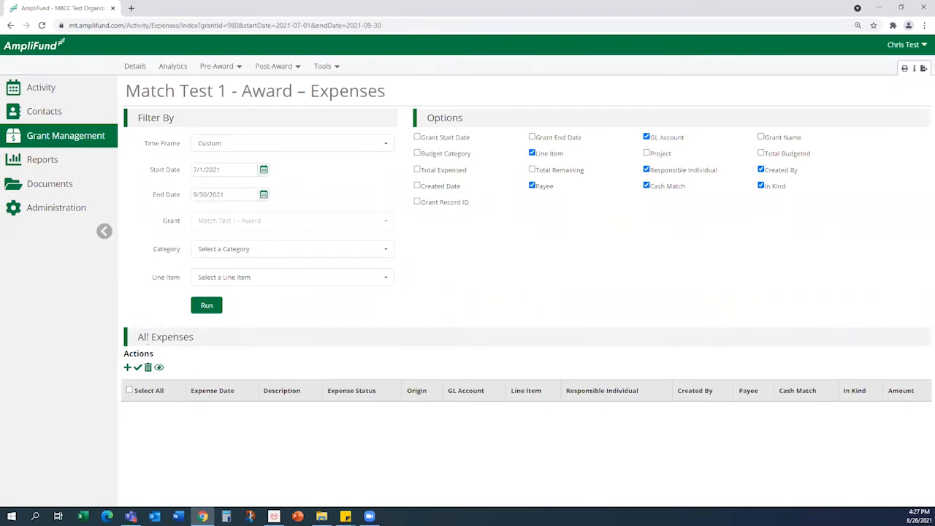
pyautogui.click(208, 307)
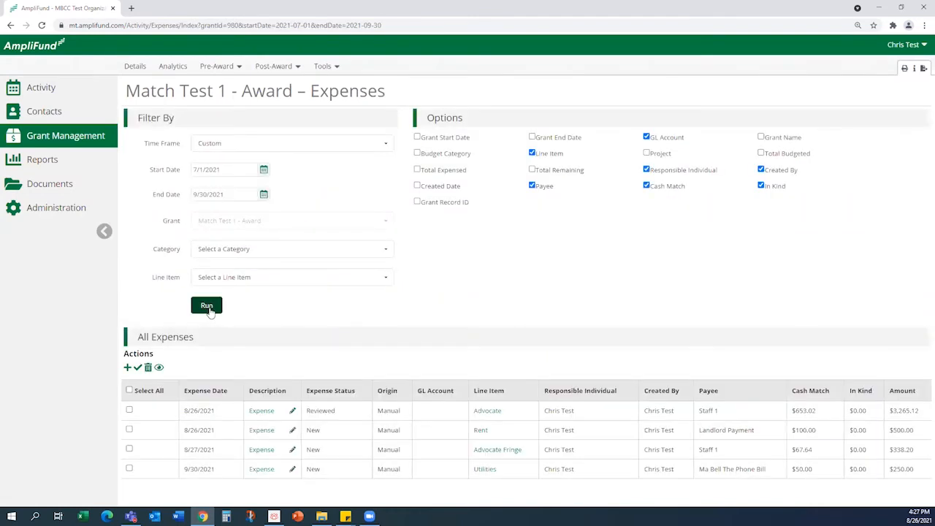
pyautogui.click(291, 431)
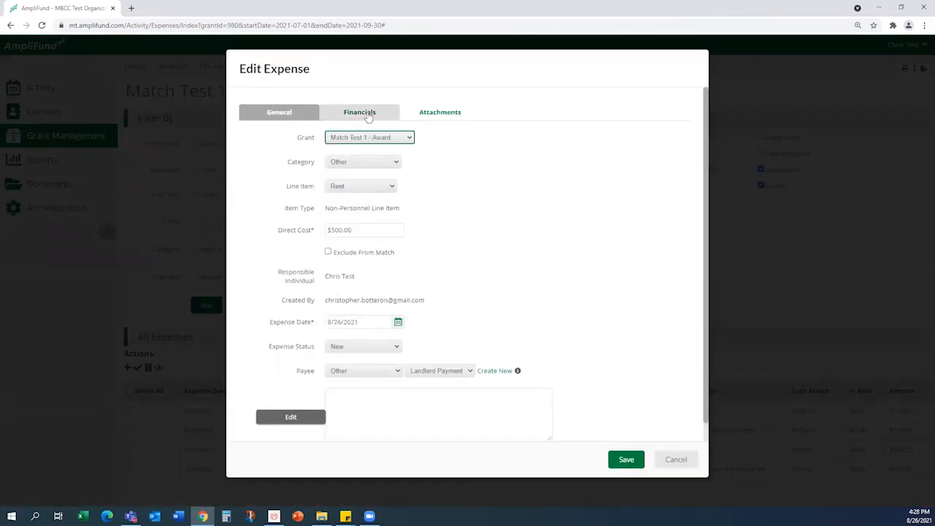
pyautogui.click(340, 347)
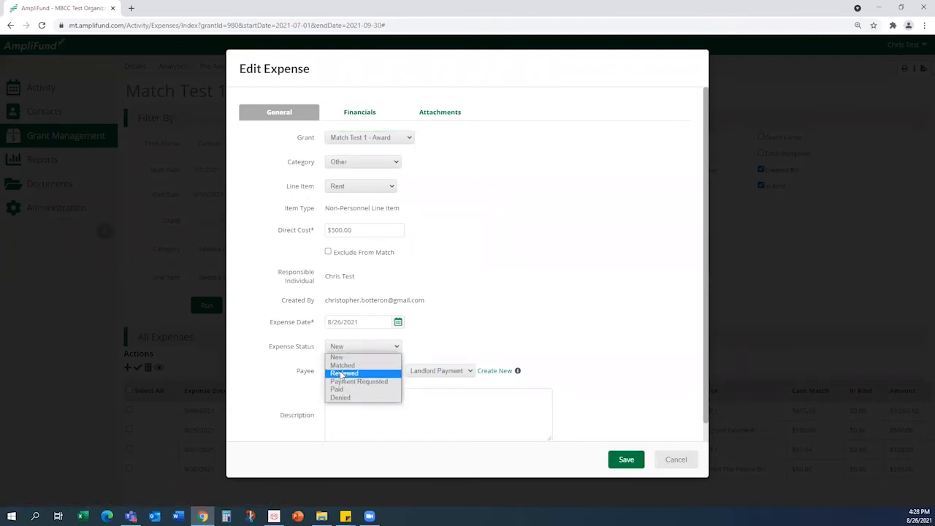
pyautogui.click(342, 373)
pyautogui.click(624, 459)
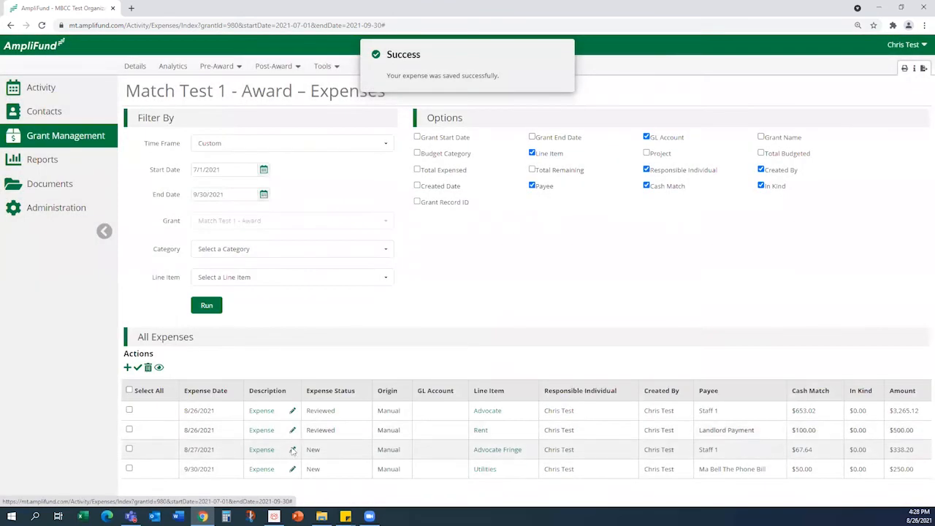
# Set the Advocate Fringe expense's status to Reviewed and save it.
pyautogui.click(292, 449)
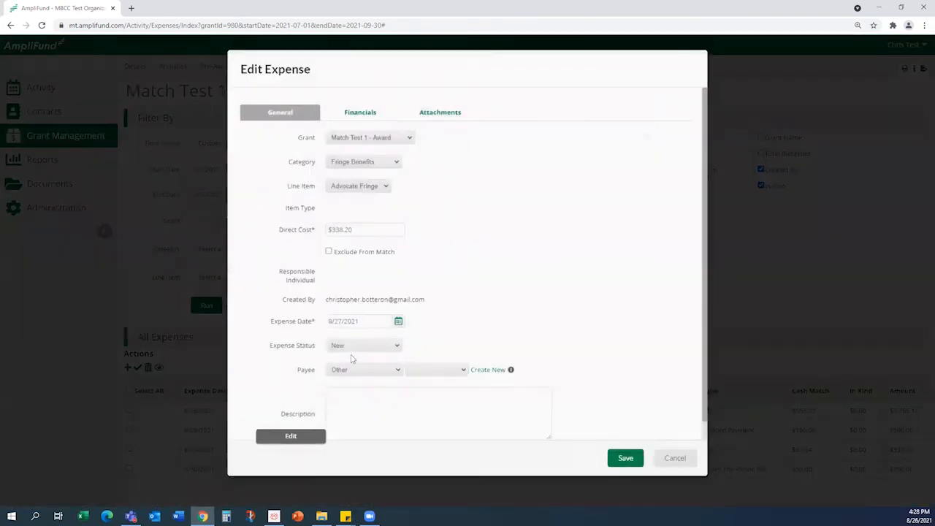
pyautogui.click(357, 348)
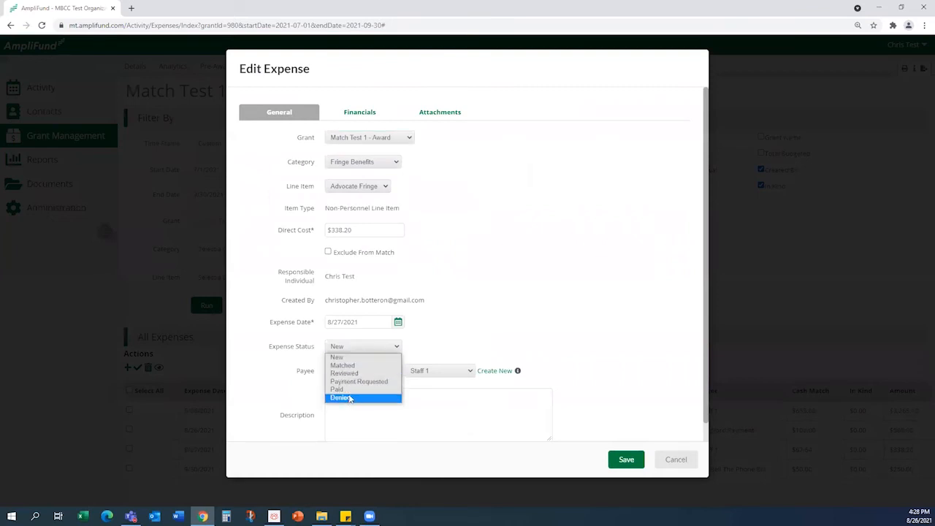
pyautogui.click(352, 373)
pyautogui.click(633, 458)
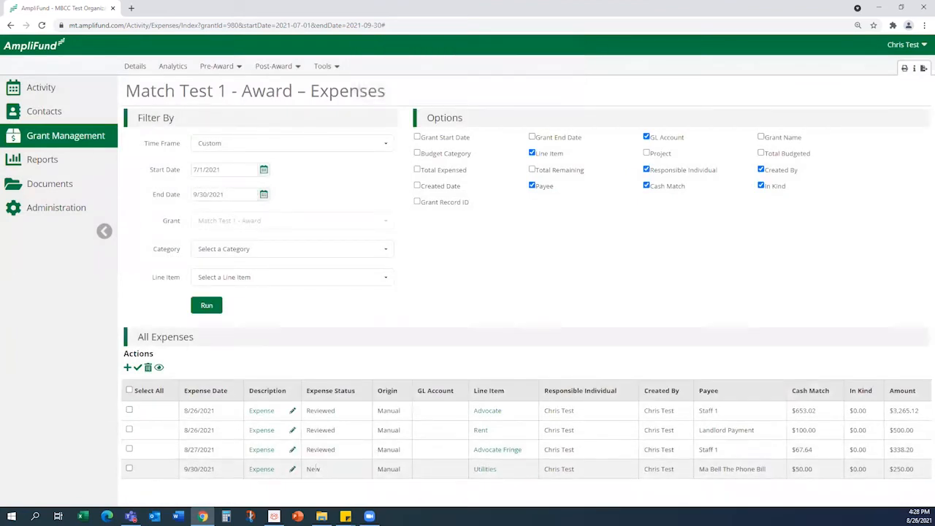
# Set the Utilities expense's status to Reviewed and save it.
pyautogui.click(290, 470)
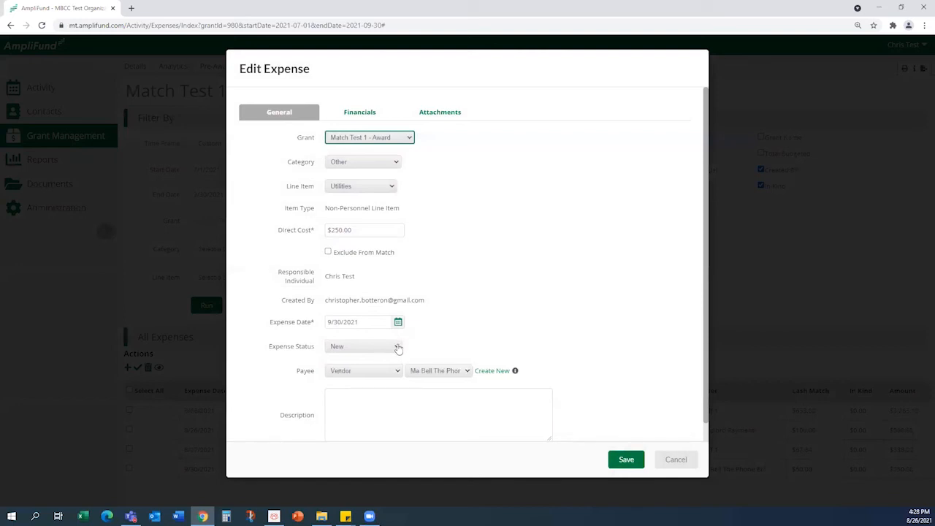
pyautogui.click(398, 347)
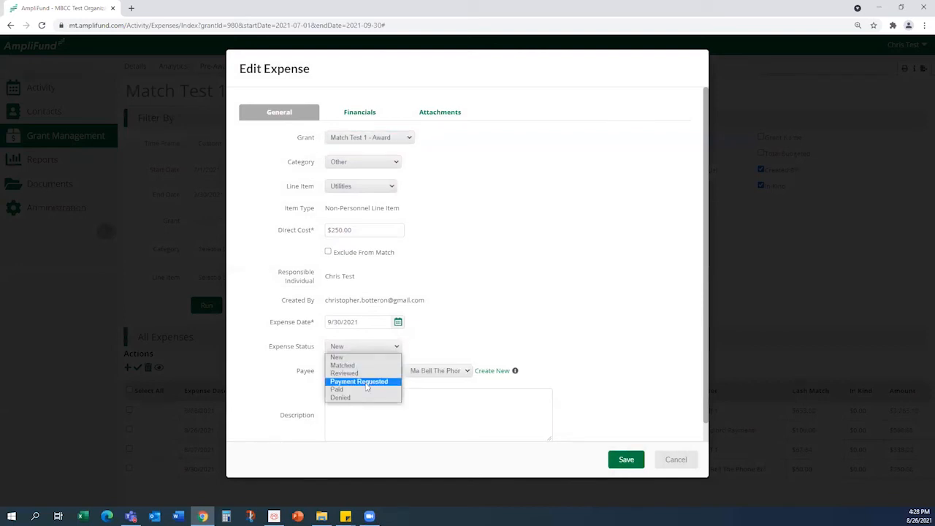
pyautogui.click(362, 373)
pyautogui.click(625, 459)
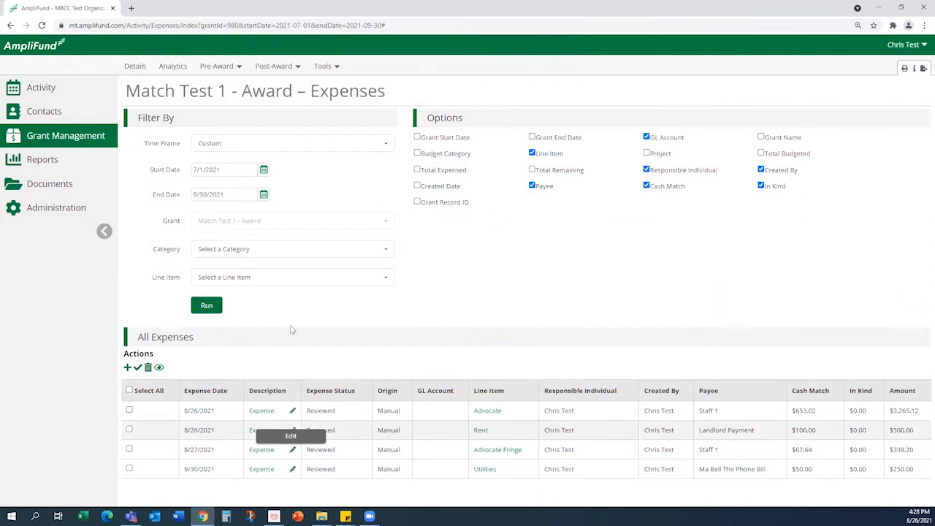
# Reopen the 7/1/2021-9/30/2021 budget reporting period and examine its unreviewed count, total expense amount, analytics and closeout amounts by category.
pyautogui.click(276, 66)
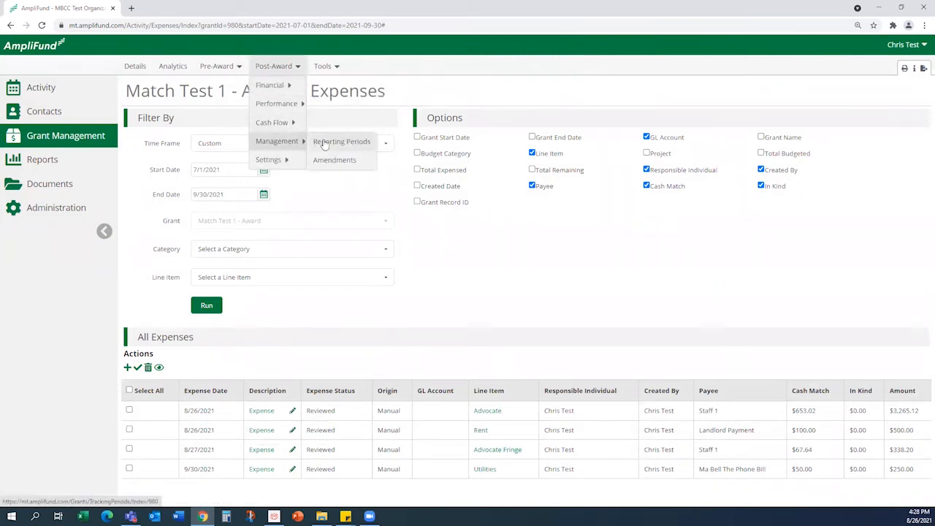
pyautogui.click(325, 144)
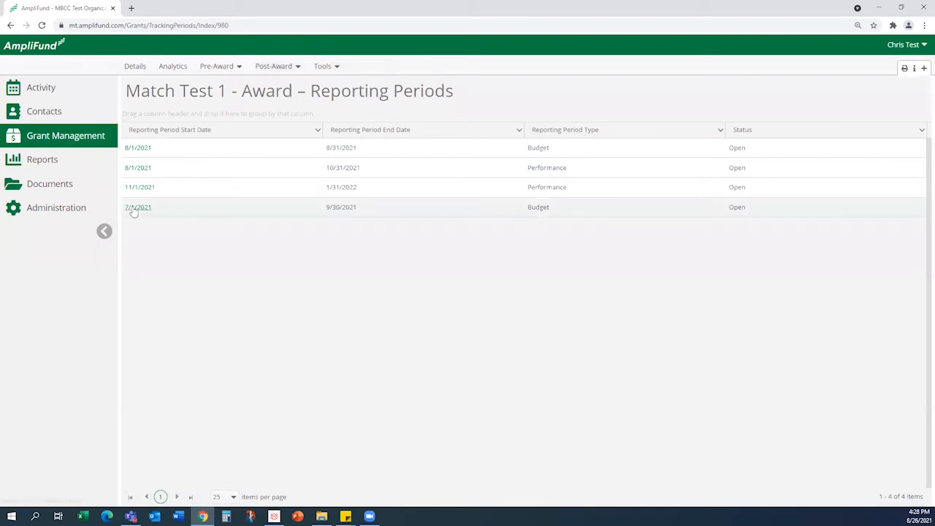
pyautogui.click(135, 210)
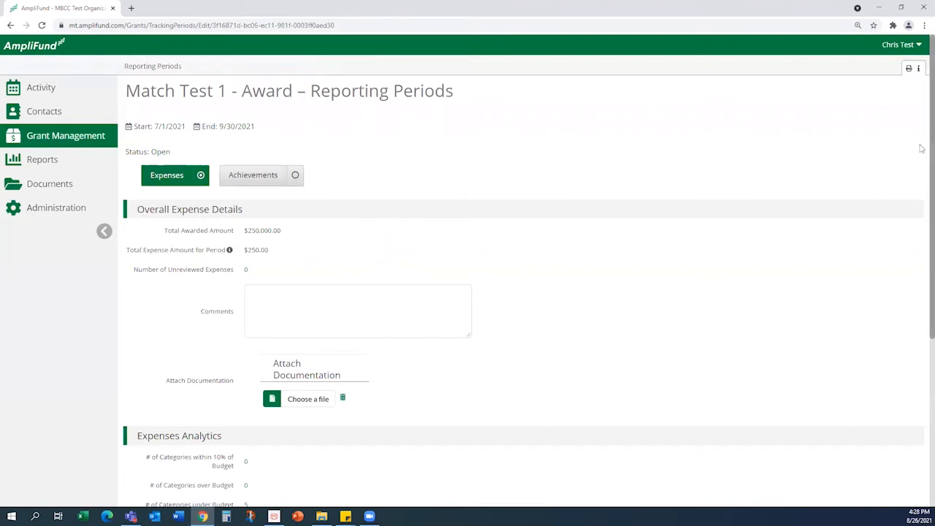
pyautogui.scroll(-3, 919, 182)
pyautogui.scroll(-2, 921, 229)
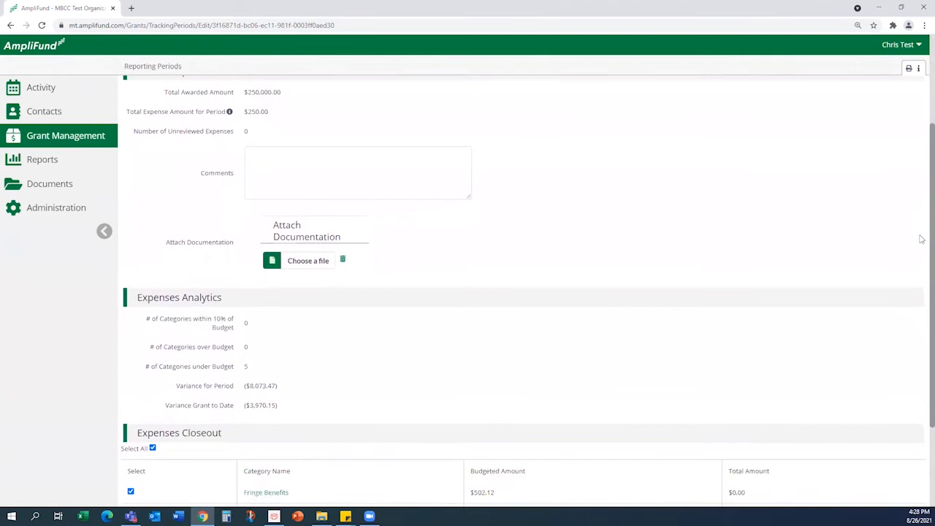
pyautogui.scroll(-2, 921, 290)
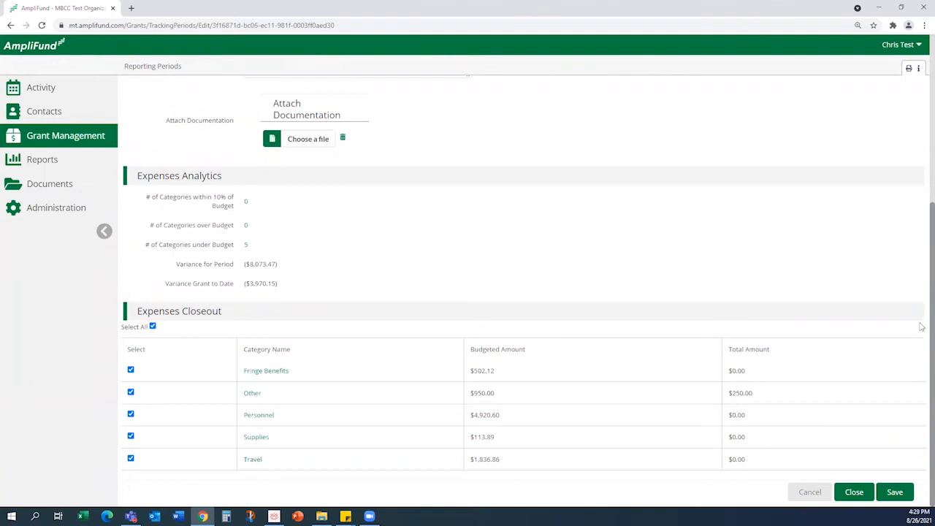
pyautogui.scroll(1, 921, 299)
pyautogui.scroll(1, 920, 292)
pyautogui.scroll(3, 921, 274)
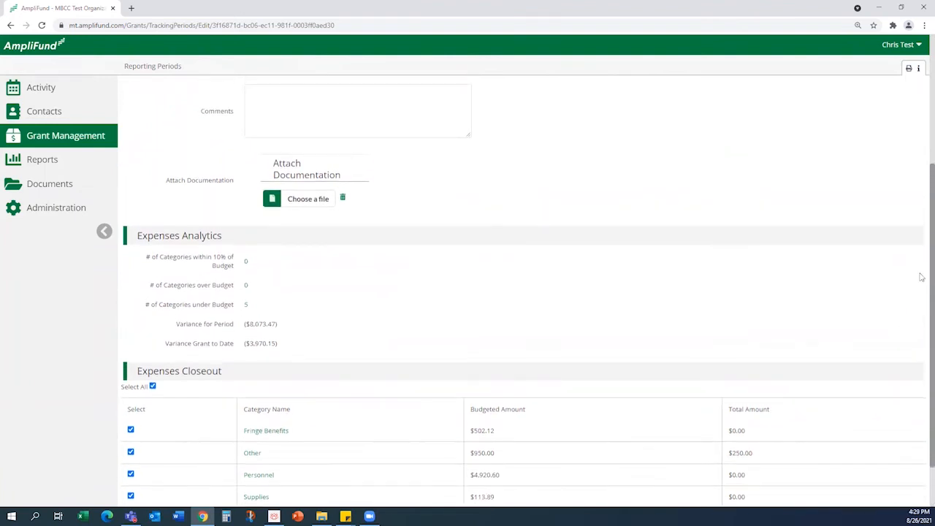
pyautogui.scroll(2, 921, 219)
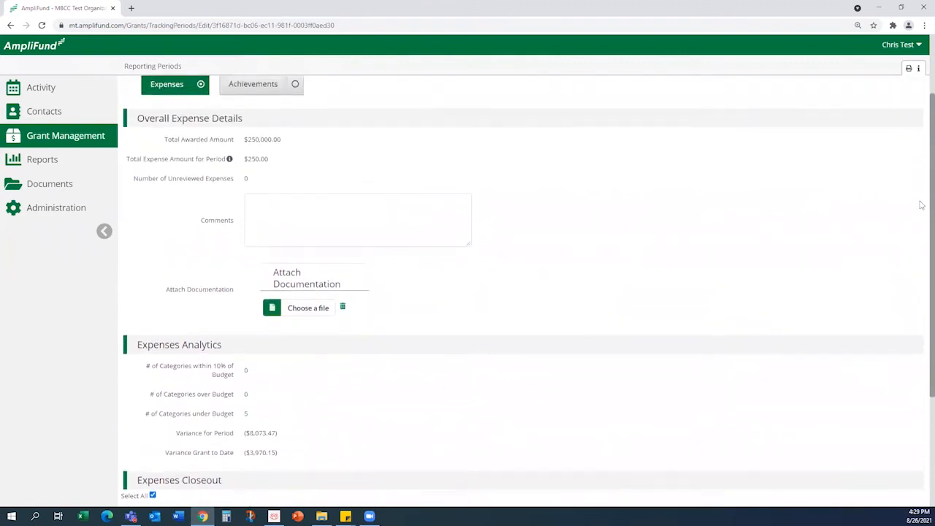
pyautogui.scroll(1, 921, 182)
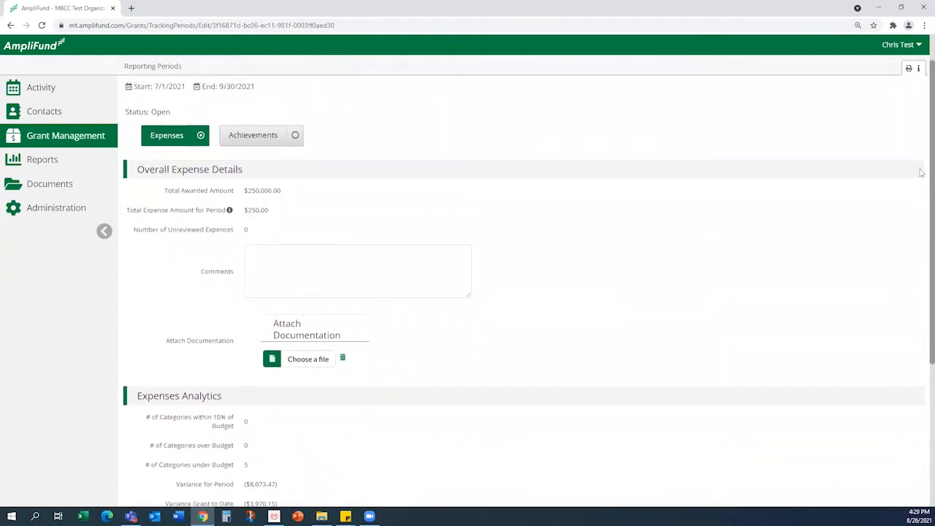
pyautogui.scroll(-5, 921, 219)
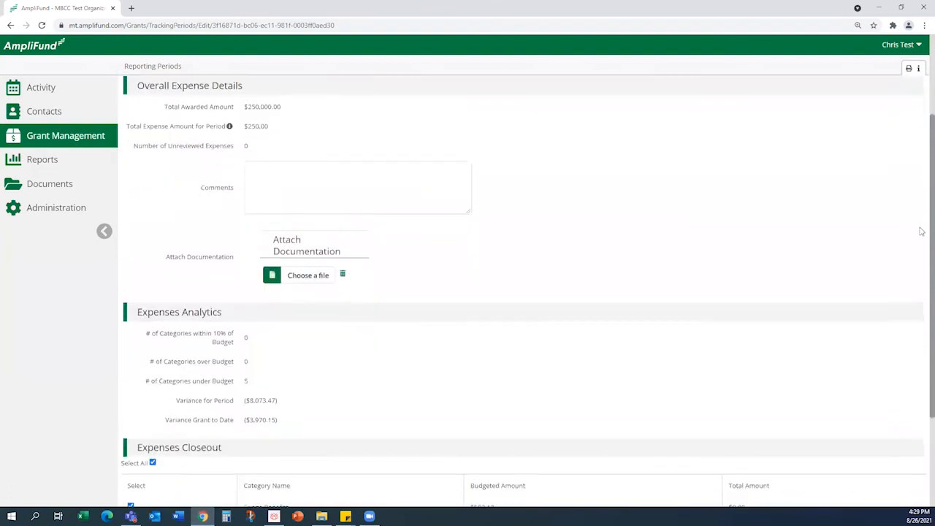
pyautogui.scroll(-2, 921, 288)
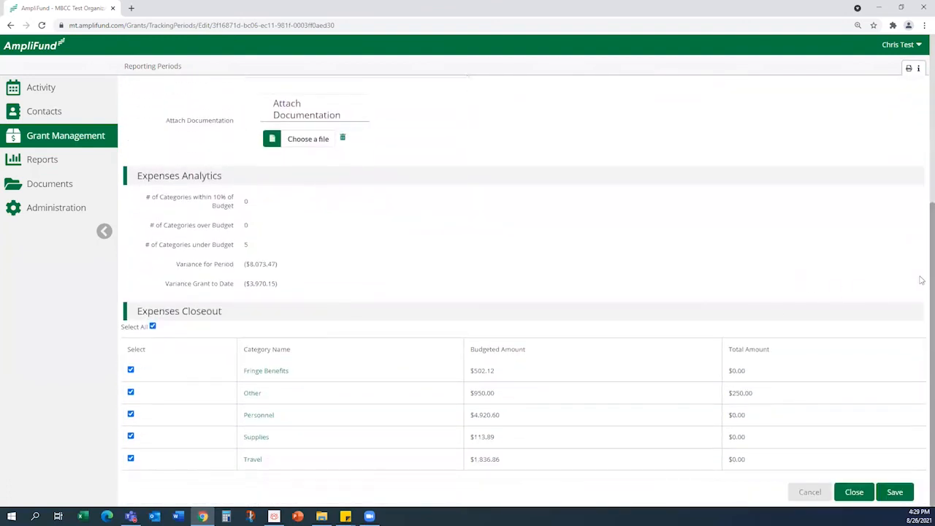
# Close the 7/1/2021-9/30/2021 reporting period with all expense categories selected, and confirm sending it to the funder.
pyautogui.scroll(2, 920, 275)
pyautogui.scroll(2, 921, 219)
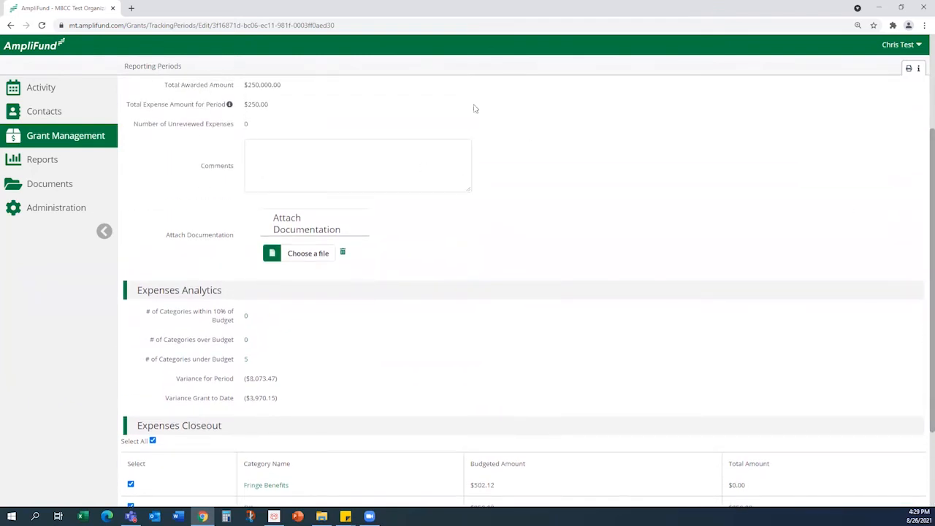
pyautogui.scroll(-3, 921, 182)
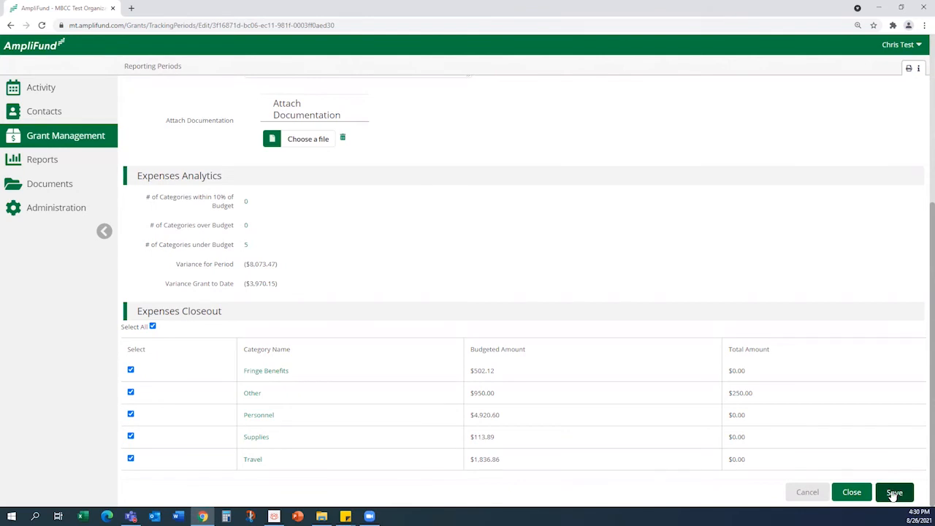
pyautogui.click(854, 495)
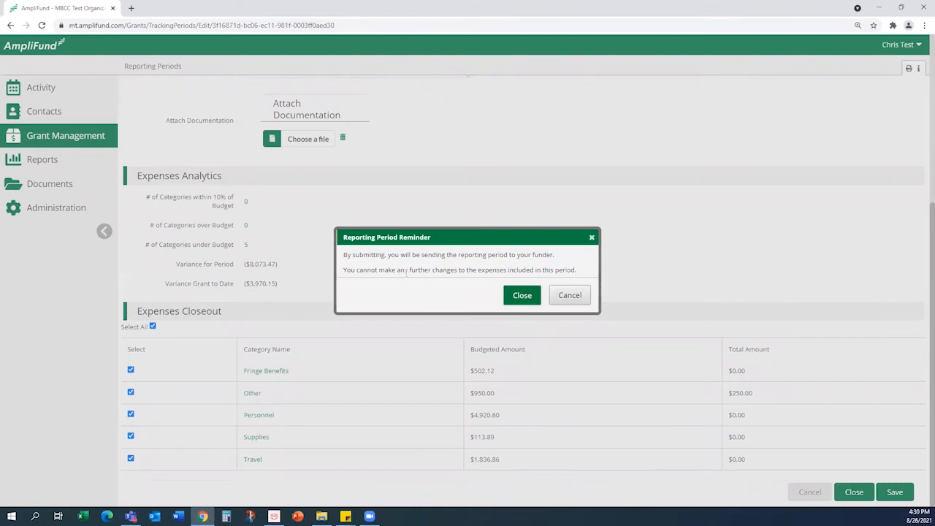
pyautogui.click(521, 296)
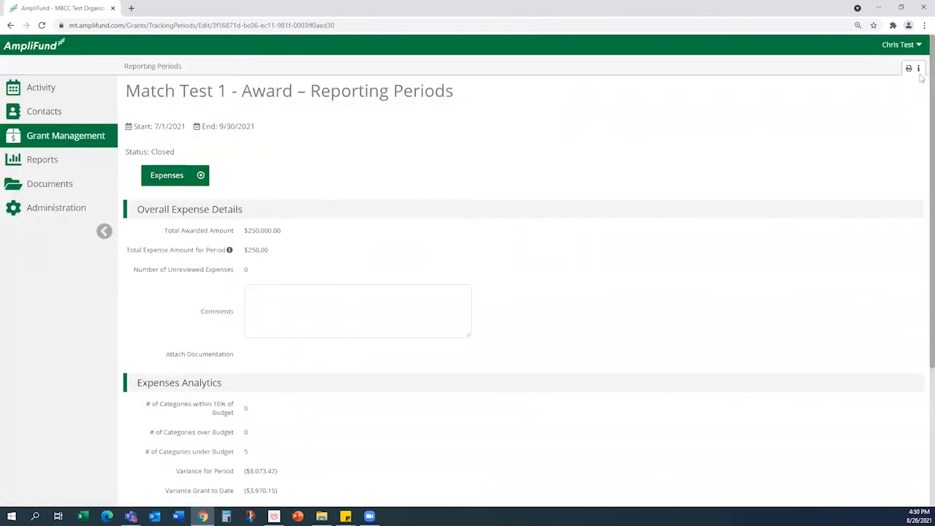
# Review the closed period's status, expense details and closeout categories, and return to the grant's reporting periods.
pyautogui.scroll(-1, 922, 160)
pyautogui.scroll(-3, 921, 160)
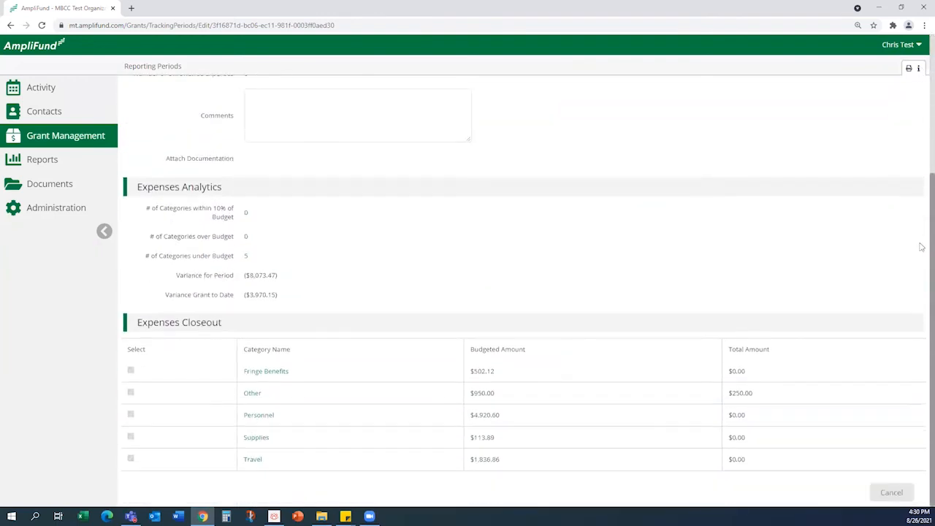
pyautogui.scroll(4, 922, 229)
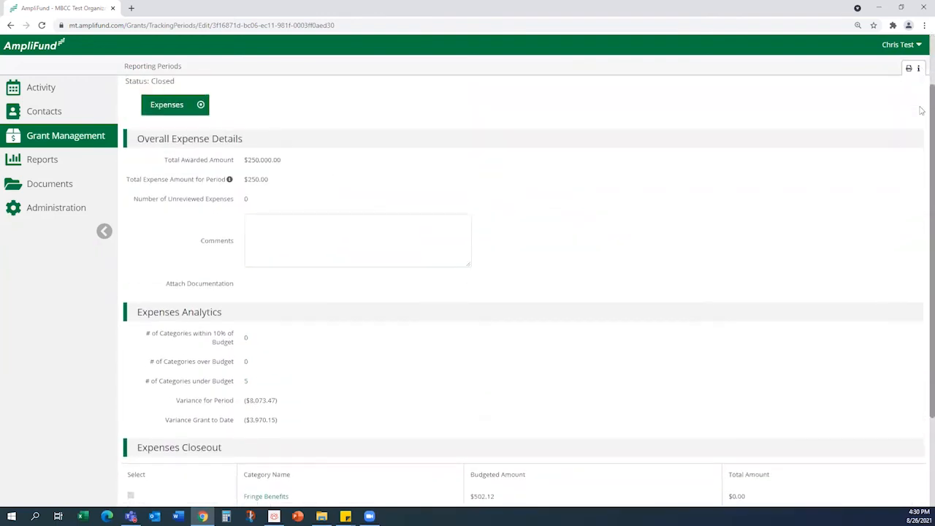
pyautogui.scroll(1, 921, 95)
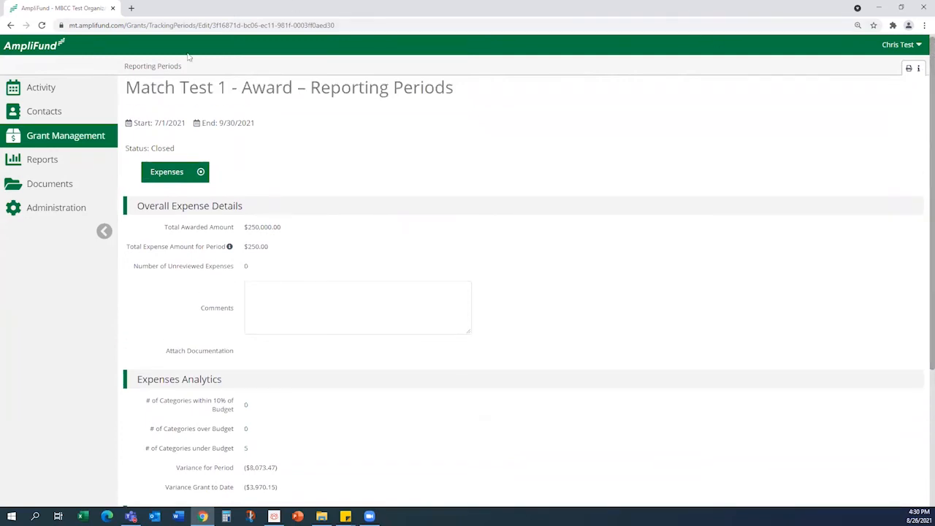
pyautogui.click(165, 67)
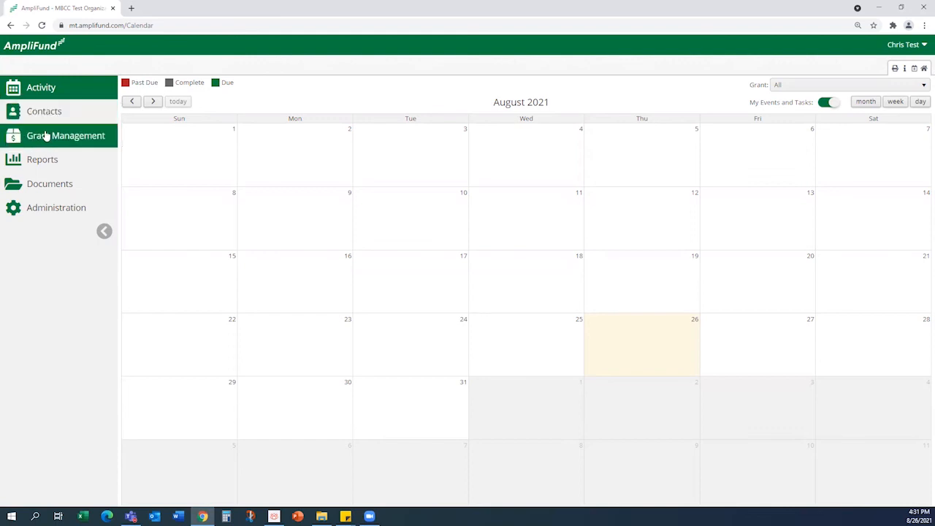
# Open the payment requests of the Match Test 1 - Award grant.
pyautogui.moveTo(46, 137)
pyautogui.click(46, 154)
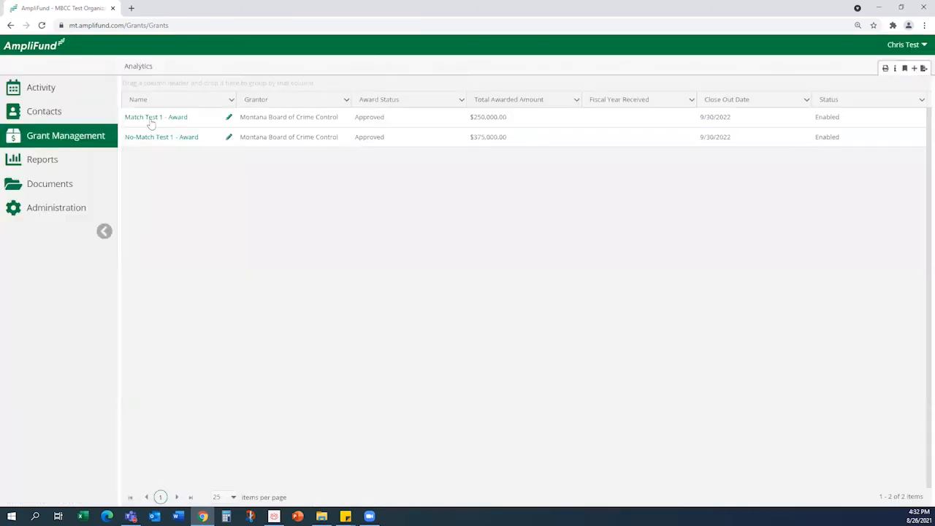
pyautogui.click(162, 121)
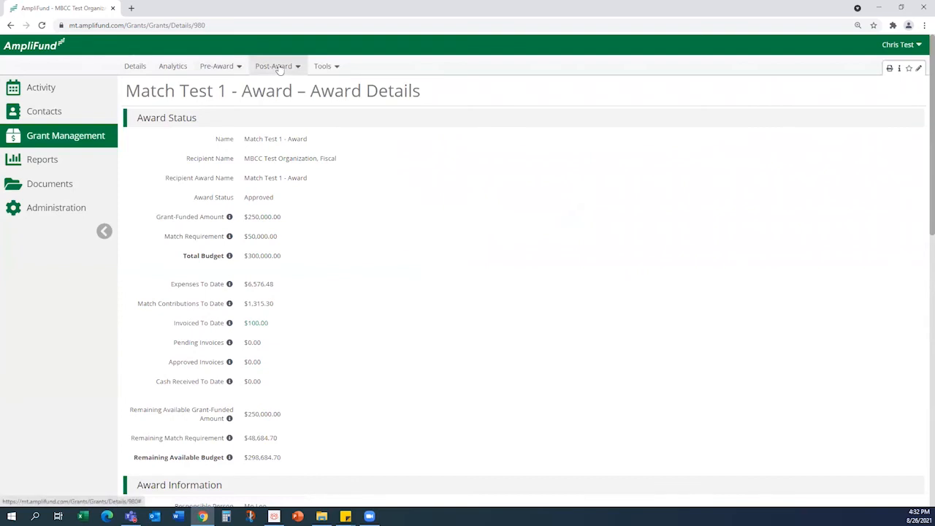
pyautogui.click(279, 69)
pyautogui.moveTo(275, 113)
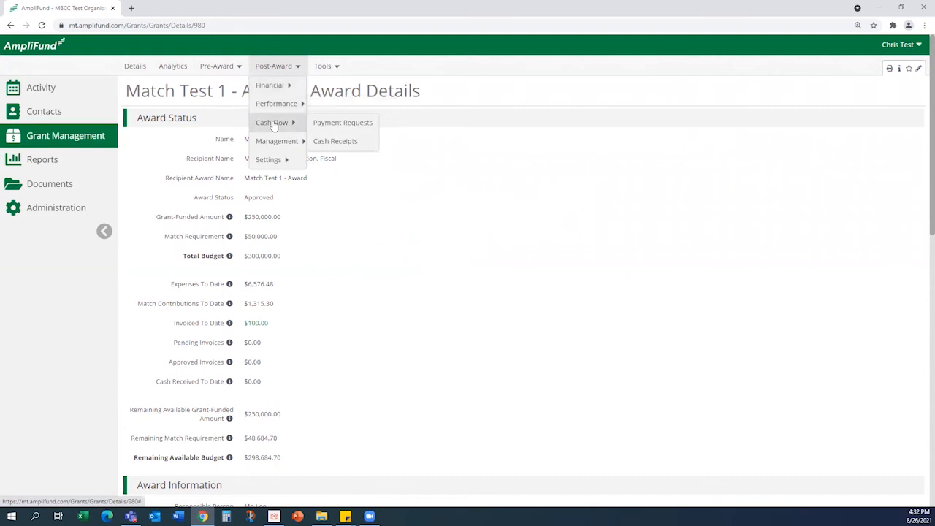
pyautogui.click(330, 125)
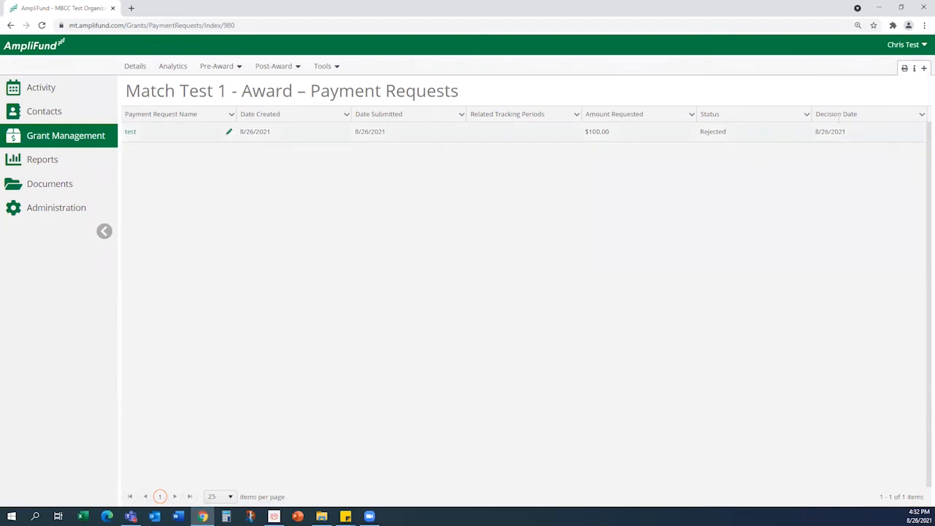
pyautogui.click(924, 68)
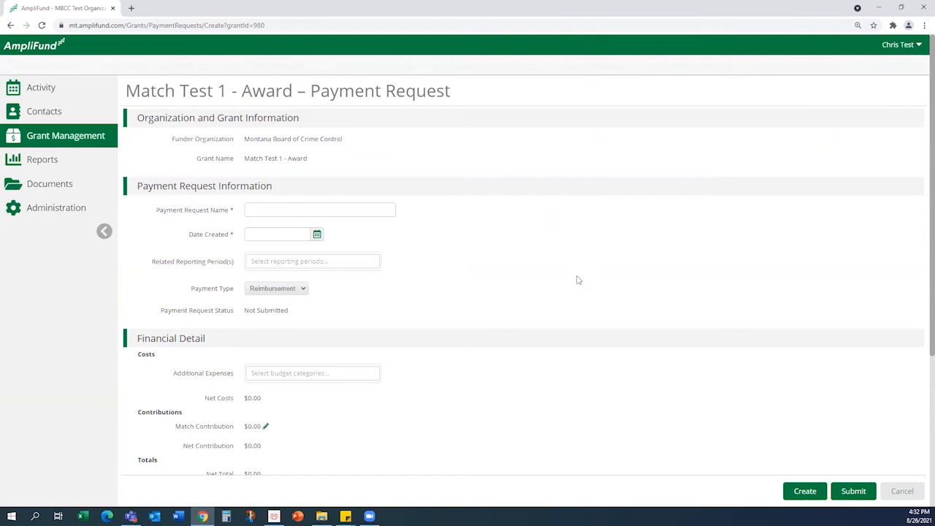
pyautogui.click(325, 209)
pyautogui.click(324, 209)
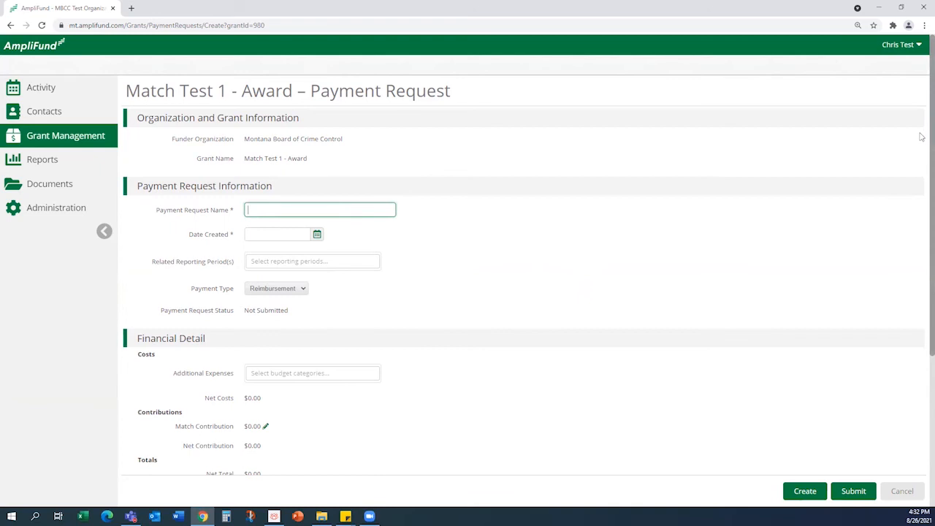
pyautogui.scroll(-1, 922, 184)
pyautogui.scroll(-1, 920, 192)
pyautogui.scroll(2, 922, 146)
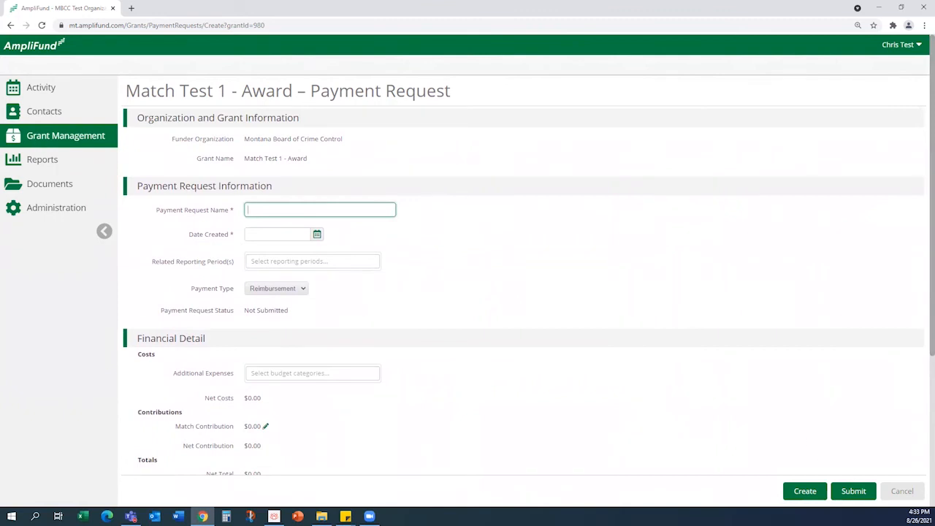
pyautogui.click(895, 497)
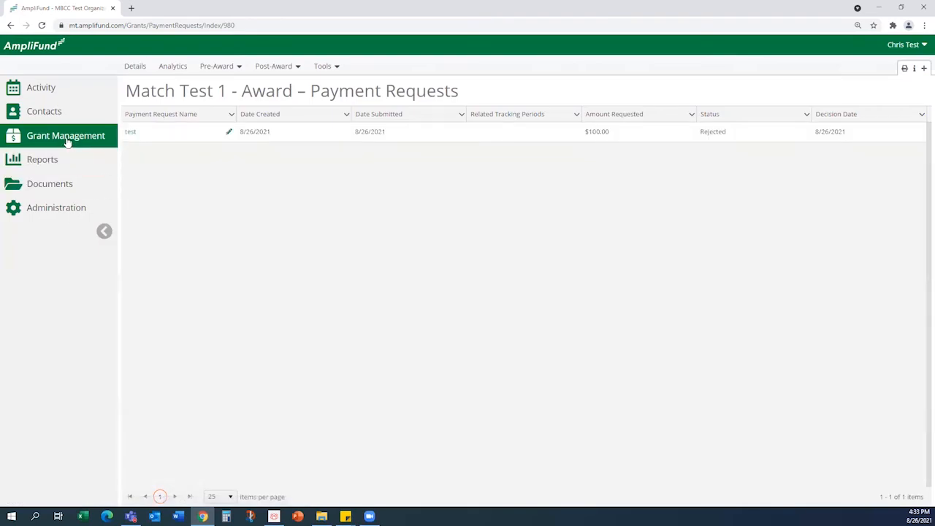
# Look up the award identification number in the Match Test 1 - Award grant's details.
pyautogui.moveTo(65, 142)
pyautogui.click(49, 155)
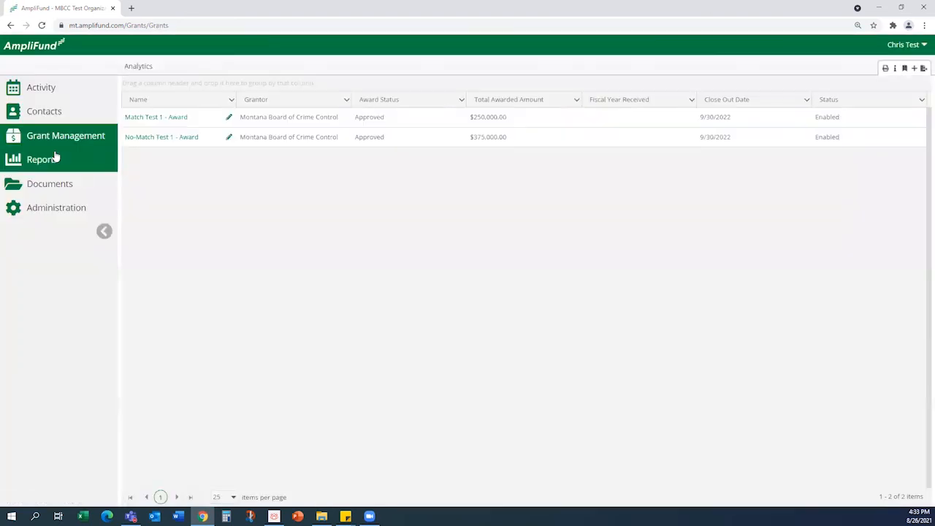
pyautogui.click(146, 122)
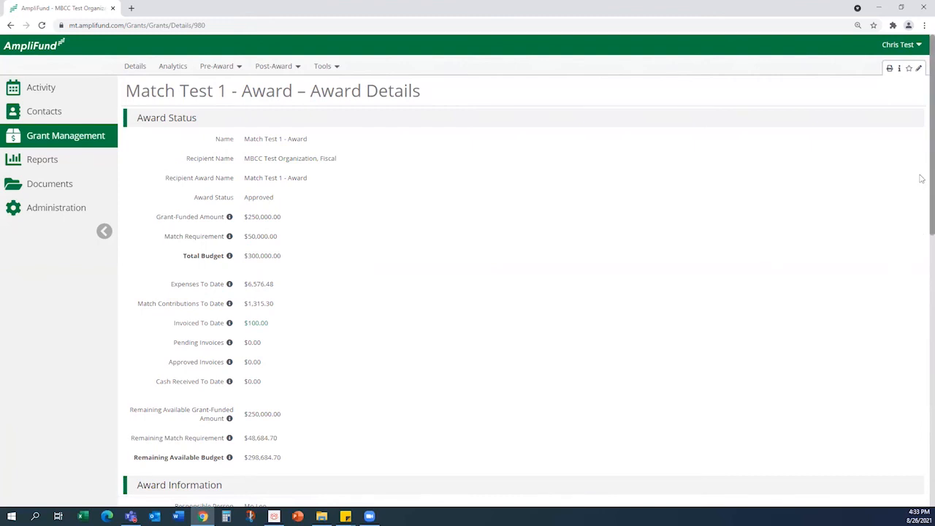
pyautogui.scroll(-1, 922, 212)
pyautogui.scroll(-2, 920, 242)
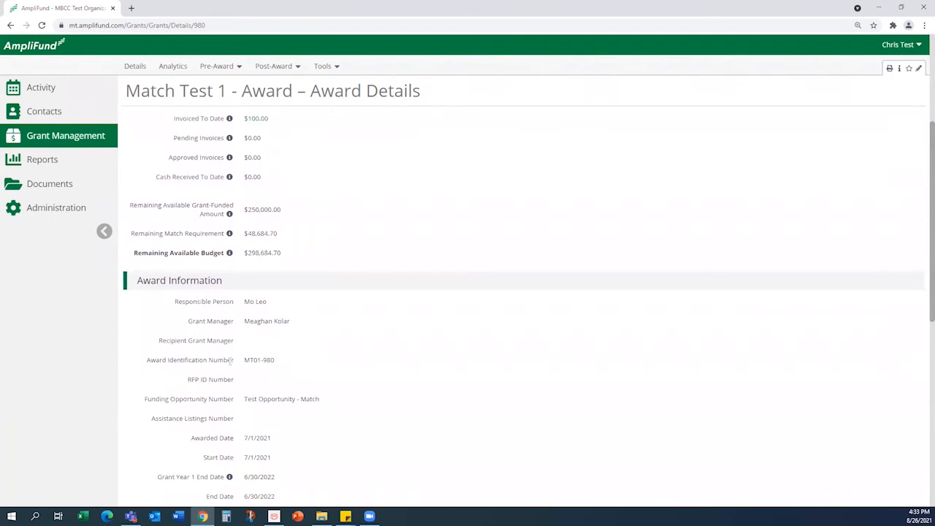
pyautogui.moveTo(244, 363); pyautogui.dragTo(277, 361)
pyautogui.scroll(3, 922, 215)
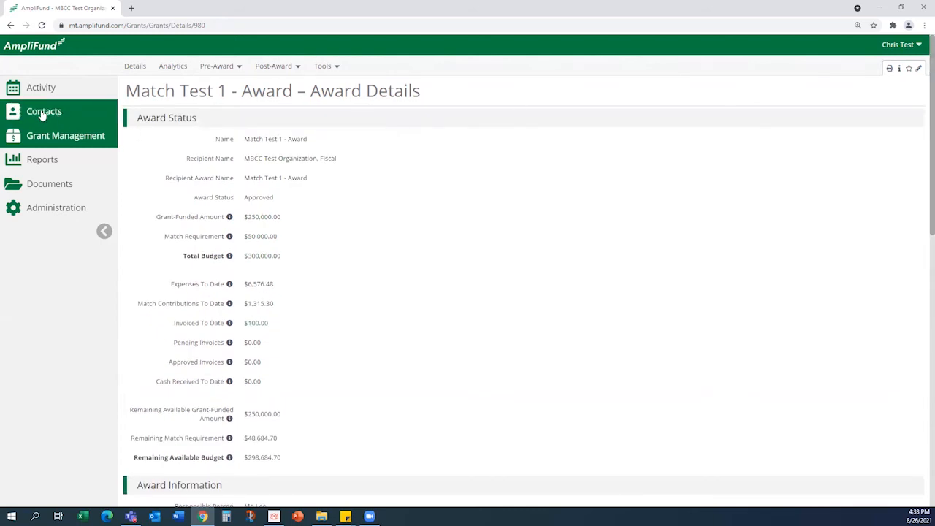
# Start a new payment request for the grant and name it "MT01-980 QTR Ending 9/30/2021".
pyautogui.click(274, 67)
pyautogui.moveTo(272, 106)
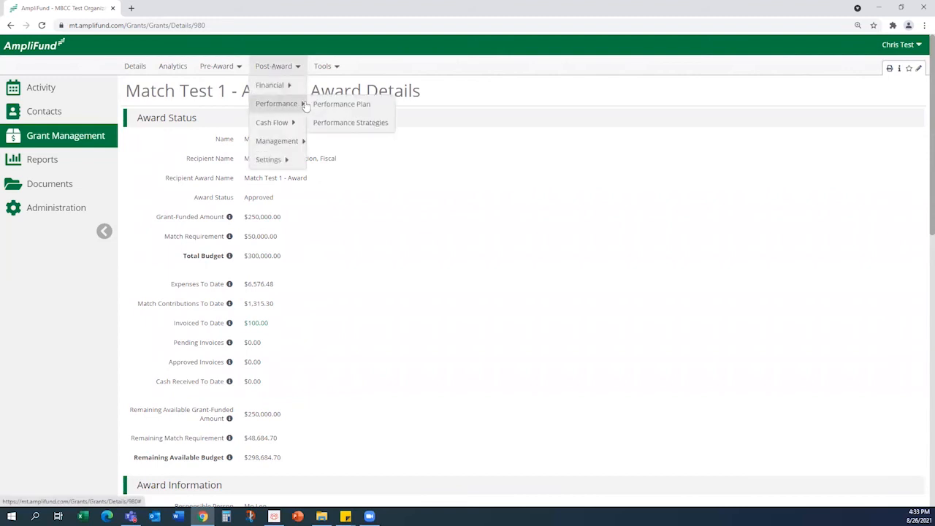
pyautogui.moveTo(281, 123)
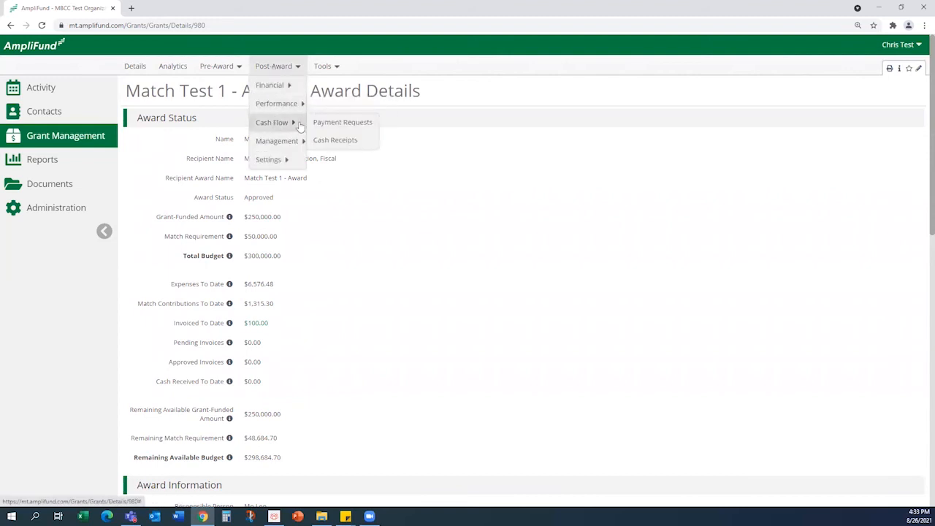
pyautogui.click(339, 126)
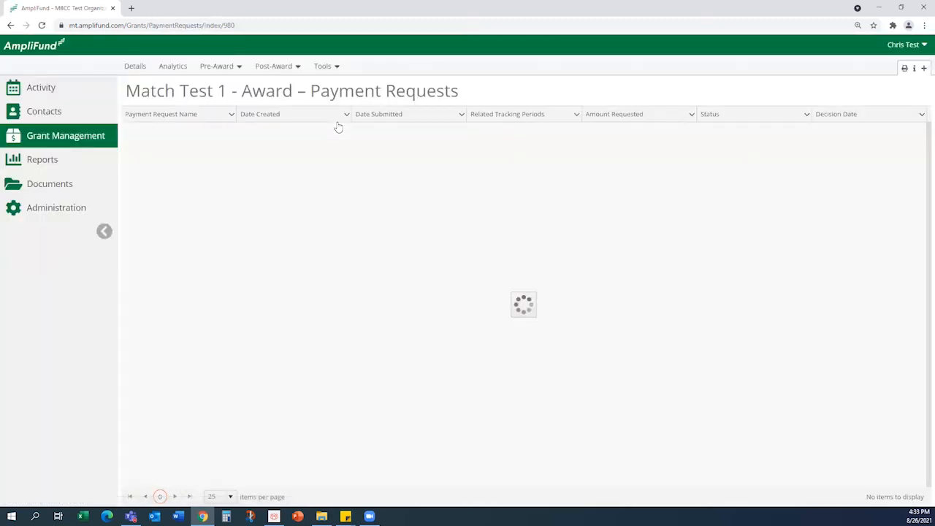
pyautogui.click(923, 69)
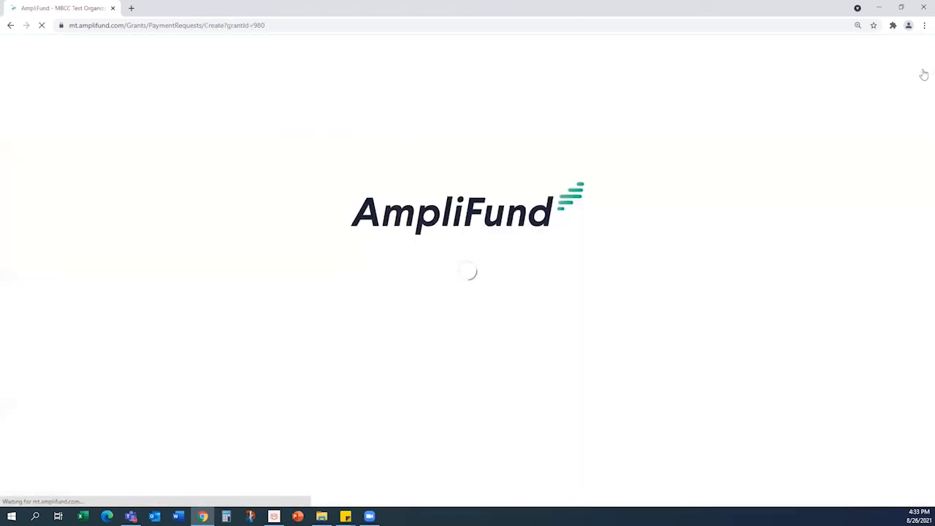
pyautogui.click(310, 209)
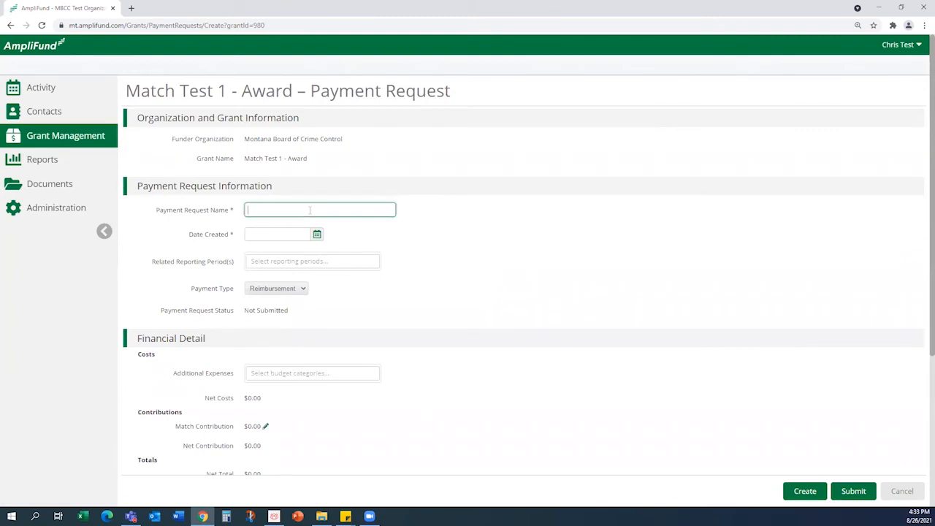
pyautogui.write('MT01-980 QTR Ending 9/30/2021')
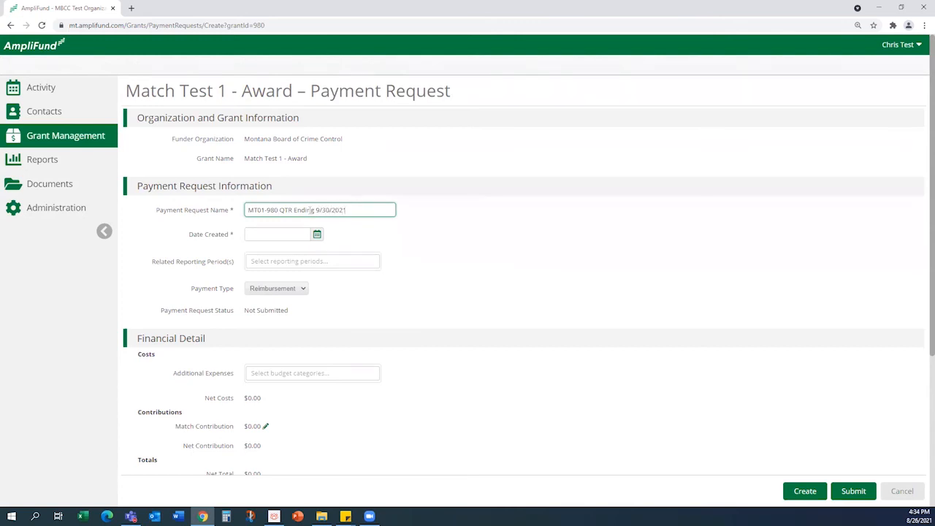
# Set the payment request's creation date to 8/26/2021 and relate it to the reporting period "Period ending 9/30/2021".
pyautogui.click(310, 234)
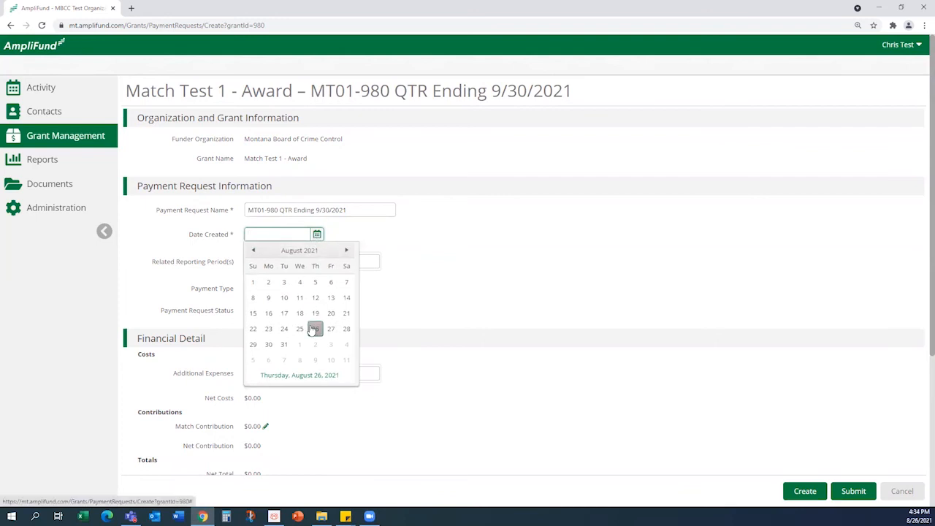
pyautogui.click(314, 328)
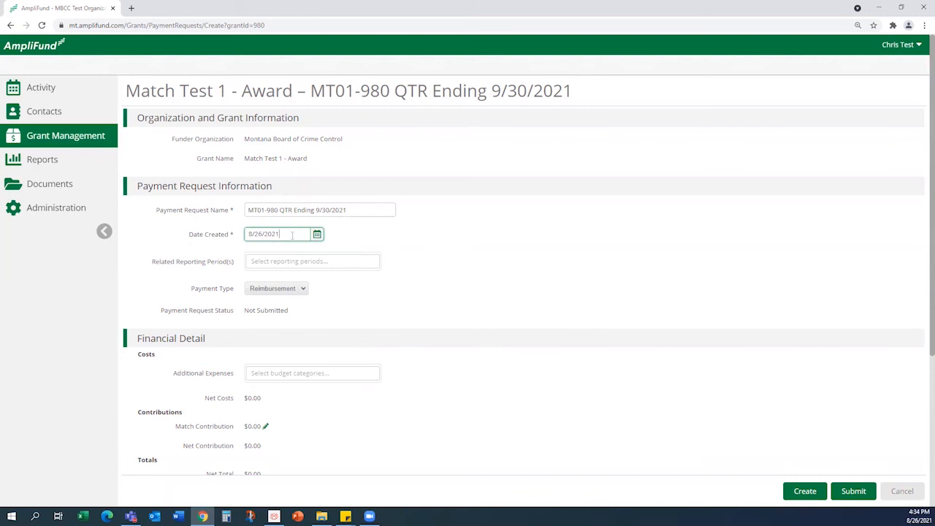
pyautogui.click(851, 492)
pyautogui.click(357, 263)
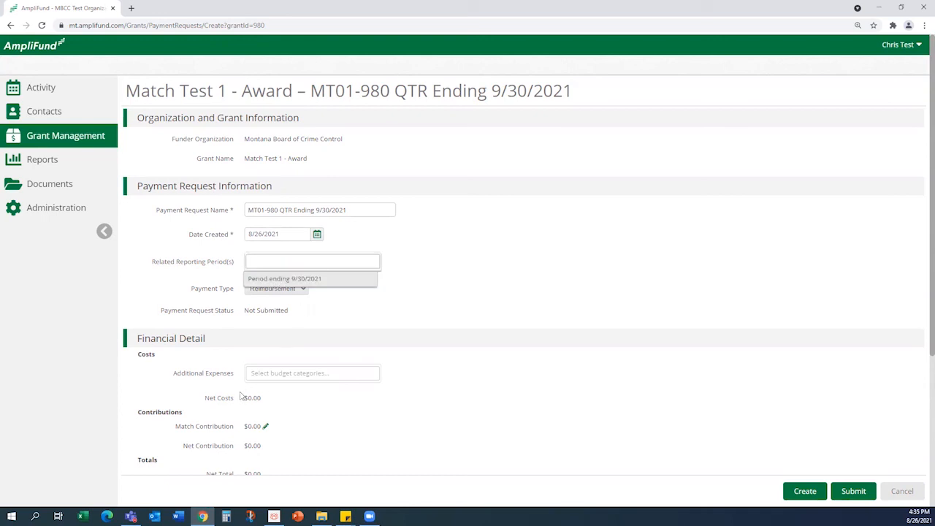
pyautogui.click(337, 282)
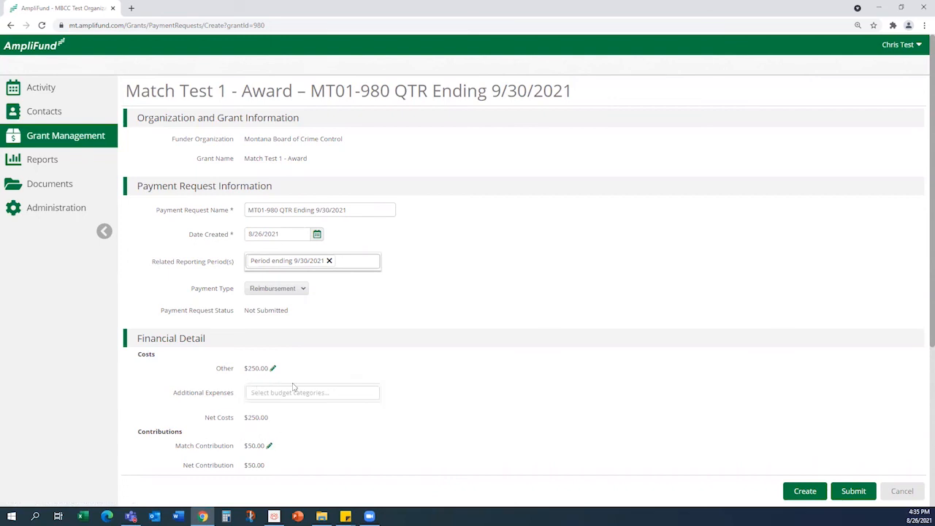
# View the additional expense categories without selecting any, and set the payment request's requested amount to $200.00.
pyautogui.click(356, 394)
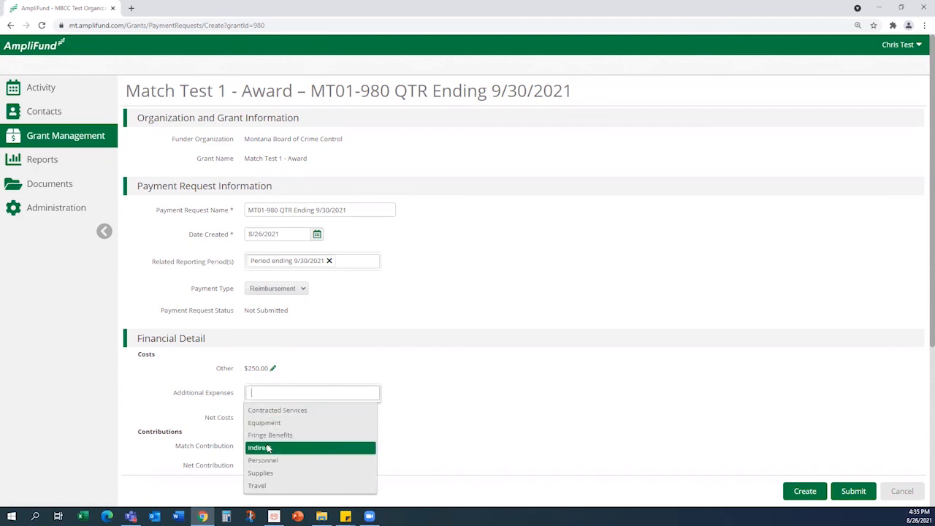
pyautogui.click(443, 426)
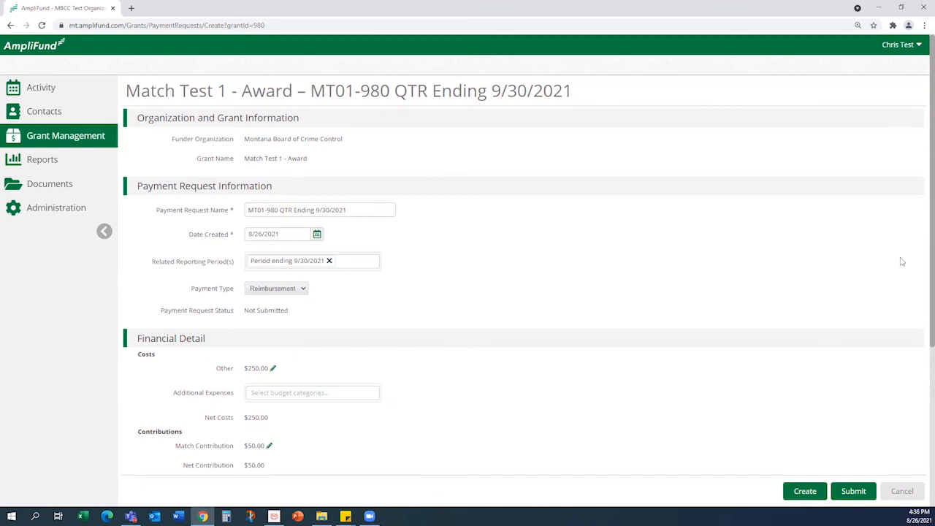
pyautogui.scroll(-1, 921, 212)
pyautogui.scroll(-1, 921, 254)
pyautogui.scroll(-1, 921, 309)
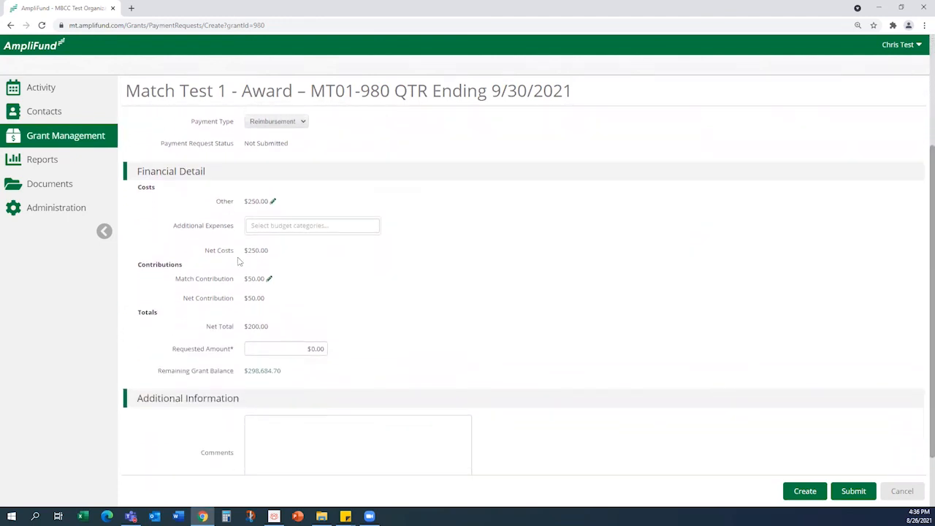
pyautogui.click(261, 349)
pyautogui.press('Tab')
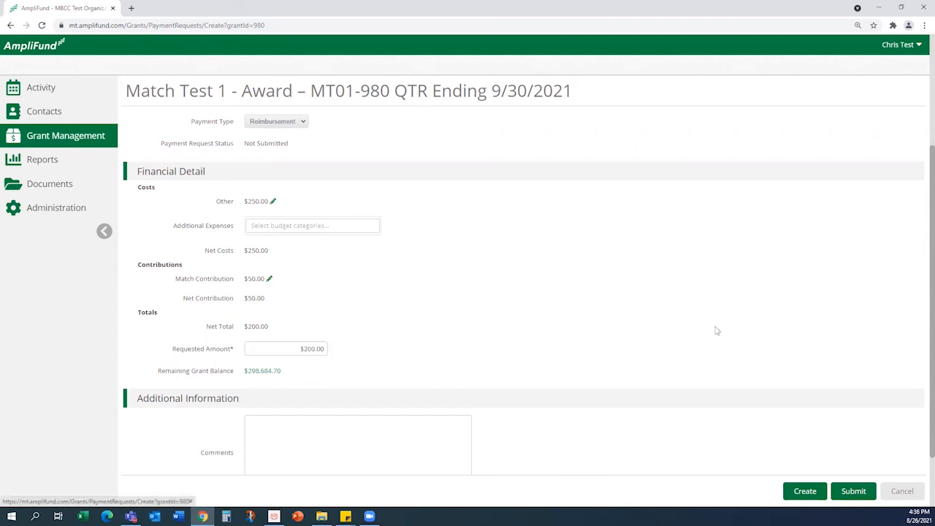
pyautogui.moveTo(930, 214); pyautogui.dragTo(930, 278)
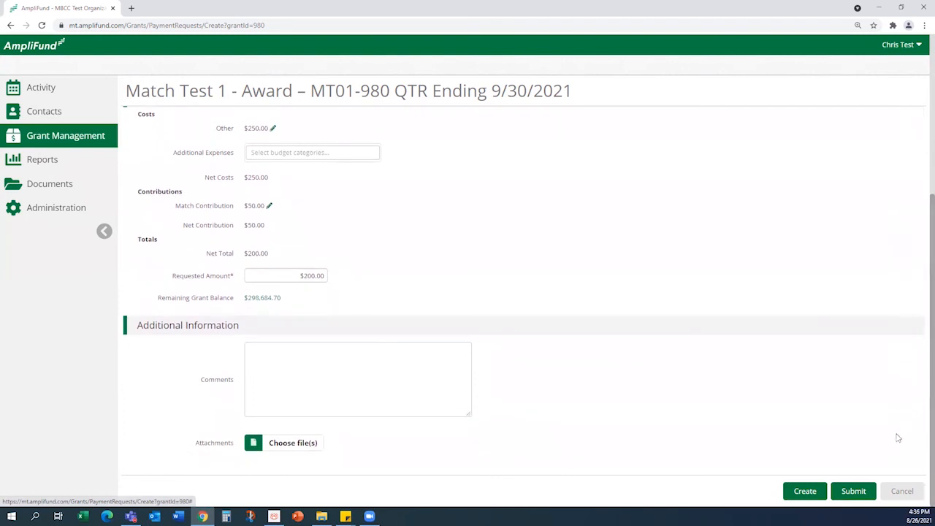
# Submit the $200.00 payment request to the funder and confirm the submission.
pyautogui.click(853, 496)
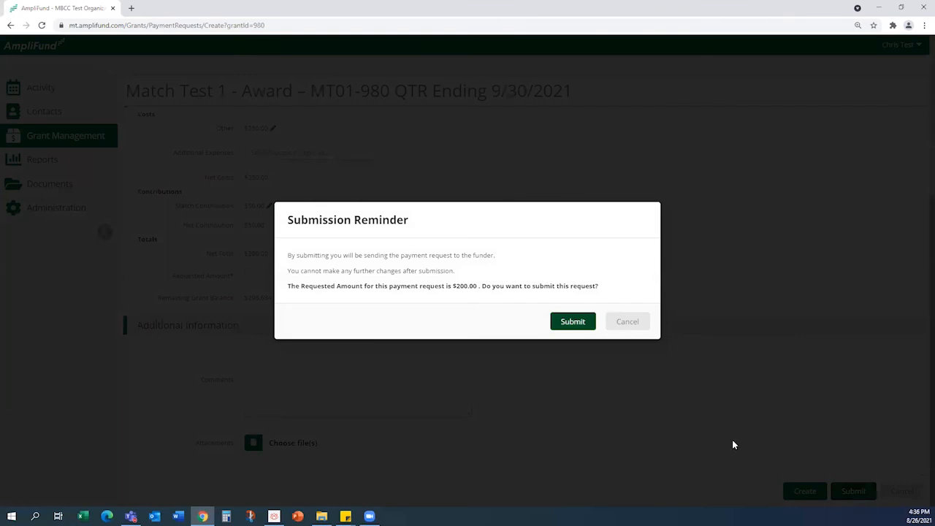
pyautogui.click(572, 322)
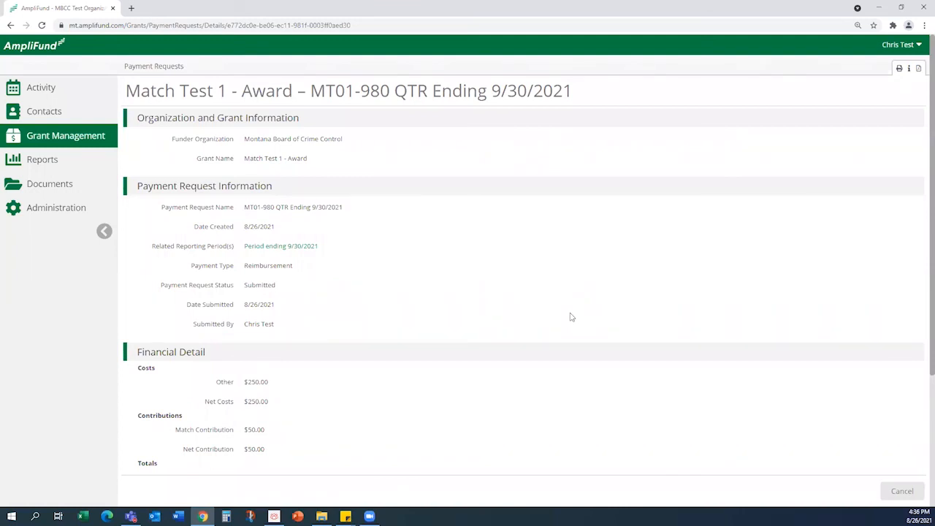
# Open the payment request's related reporting period and list the grant's expenses dated 7/1/2021 to 9/30/2021.
pyautogui.click(276, 252)
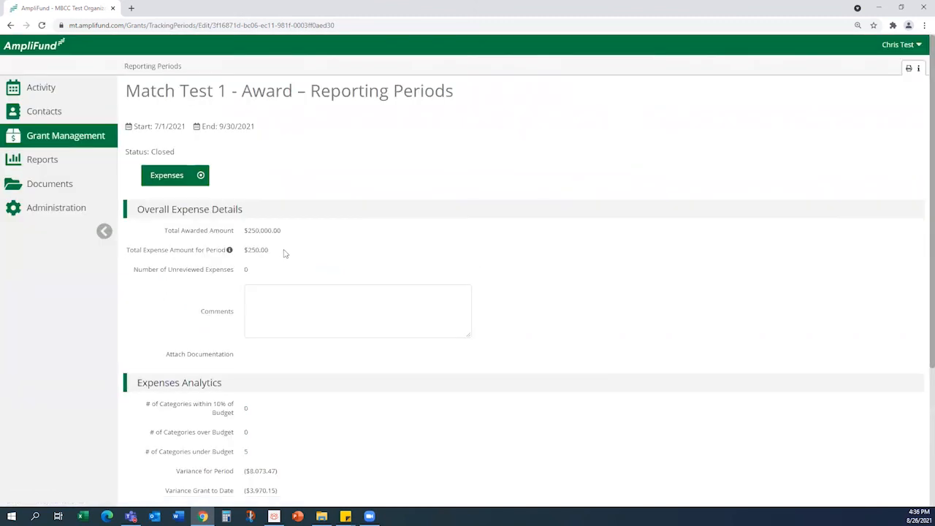
pyautogui.click(246, 270)
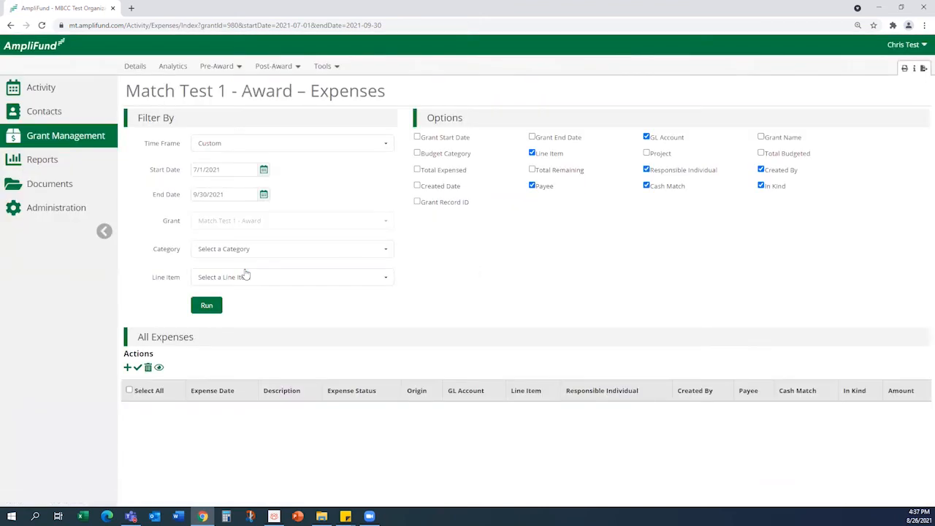
pyautogui.click(198, 308)
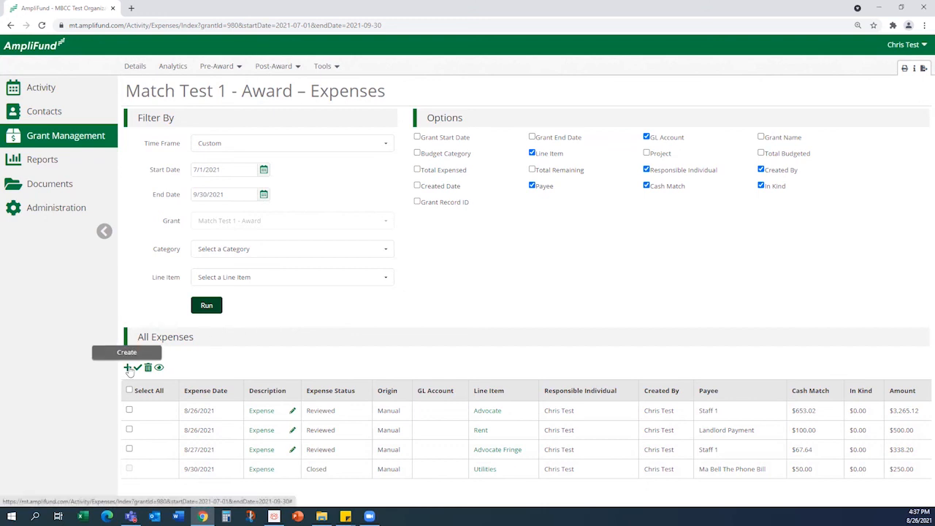
# Create a new reporting period for the grant that includes Expenses and covers 10/01/2021-12/31/2021.
pyautogui.click(273, 65)
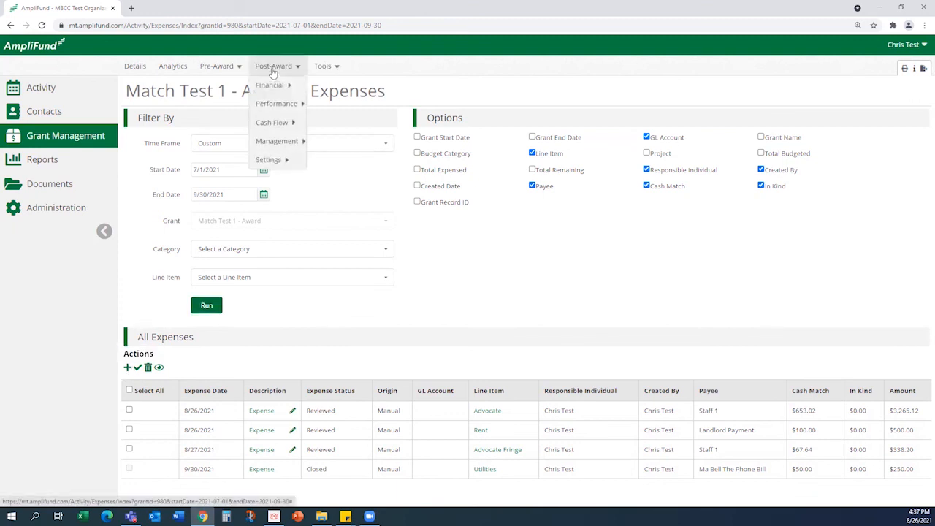
pyautogui.click(328, 142)
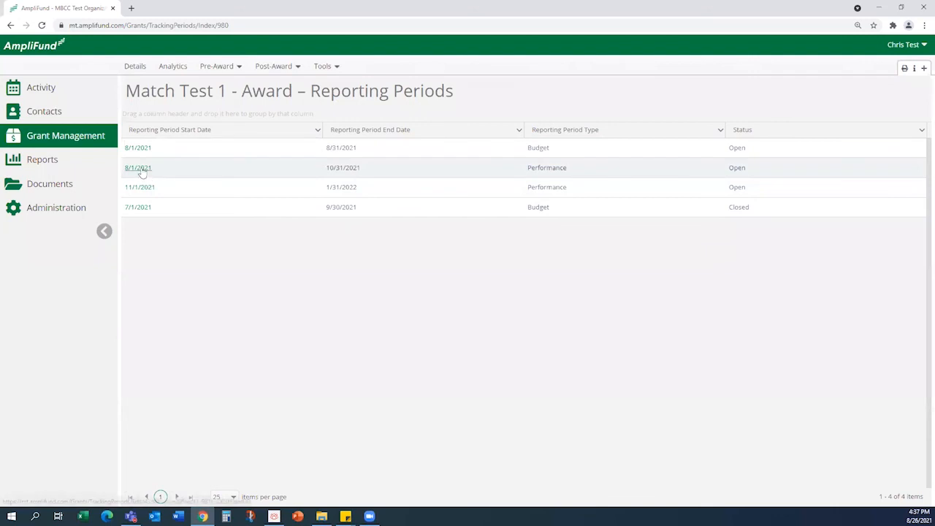
pyautogui.click(924, 68)
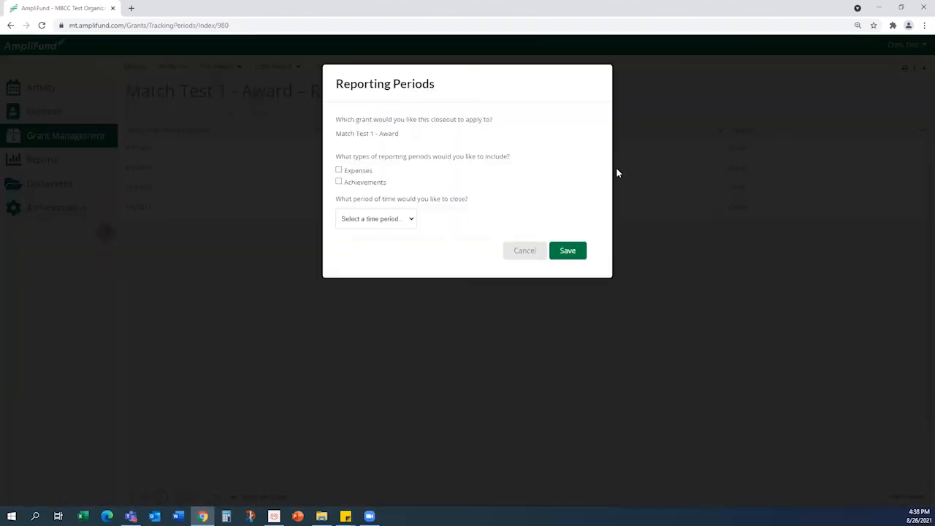
pyautogui.click(338, 169)
pyautogui.click(414, 220)
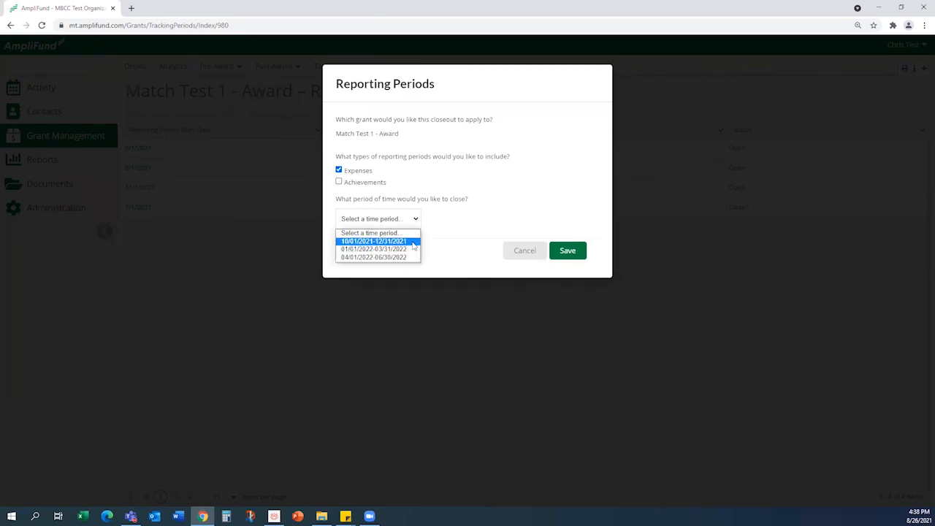
pyautogui.click(413, 242)
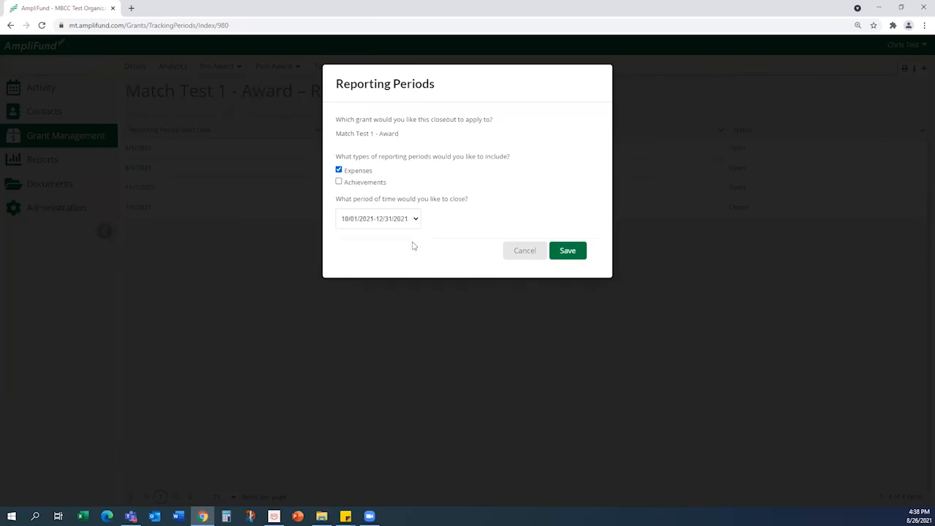
pyautogui.click(563, 253)
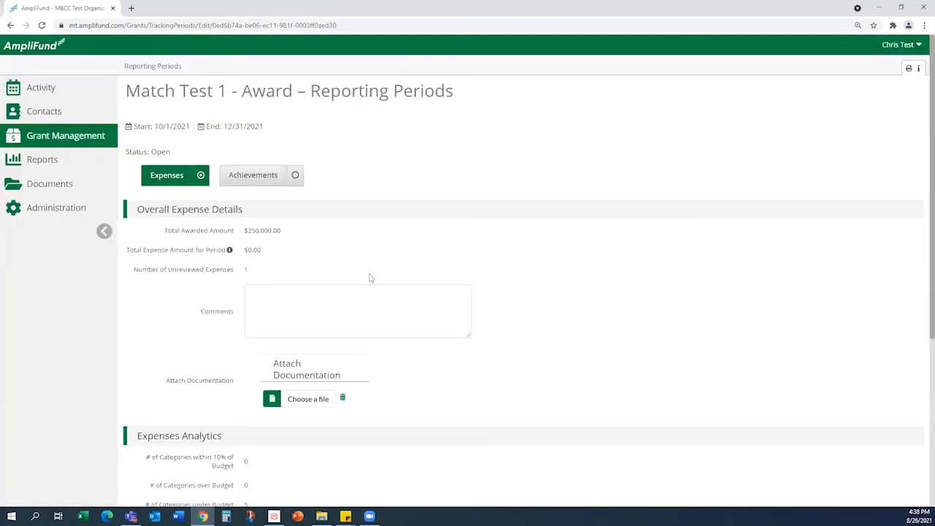
# List the new period's expenses, and rerun the list with the start date set to 8/1/2021.
pyautogui.click(247, 271)
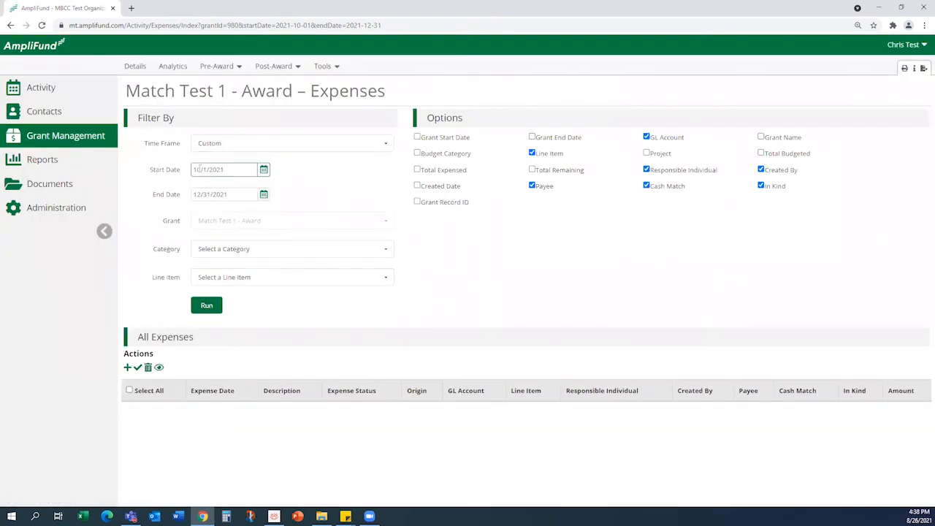
pyautogui.click(205, 306)
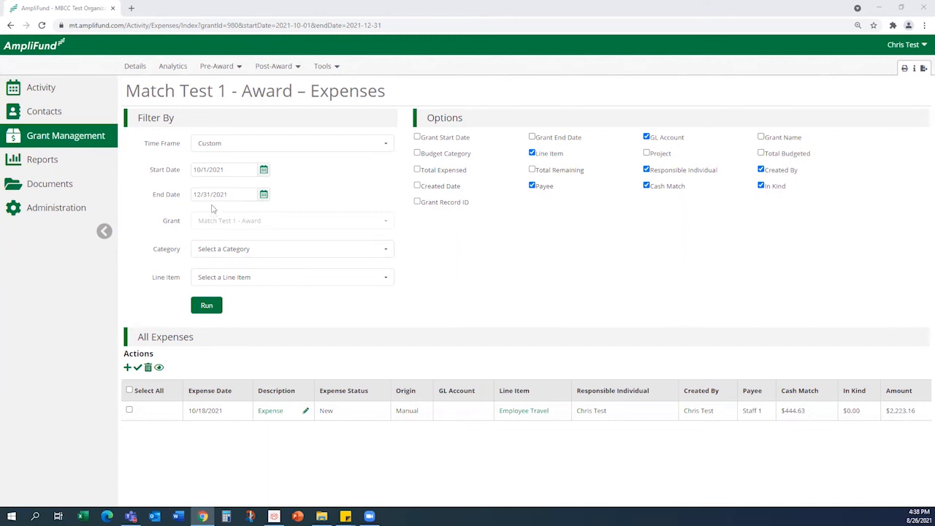
pyautogui.click(264, 170)
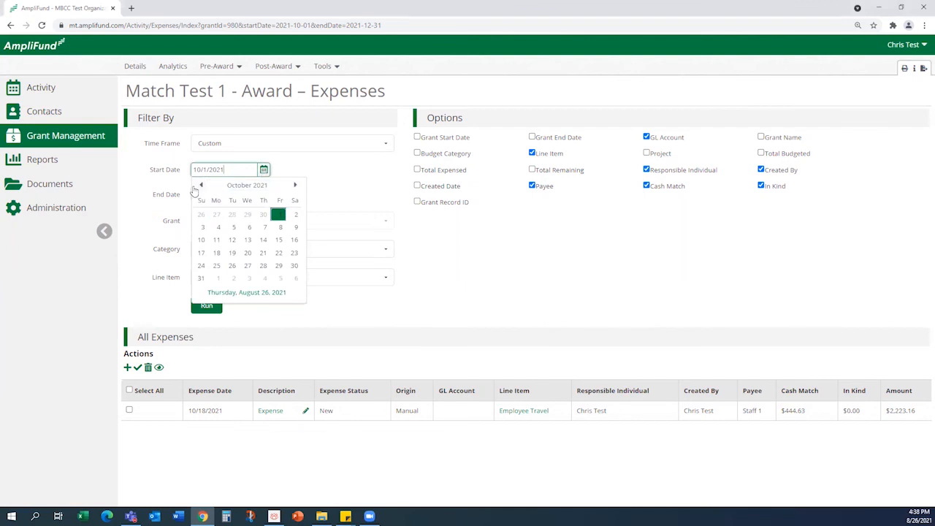
pyautogui.click(200, 187)
pyautogui.click(200, 187)
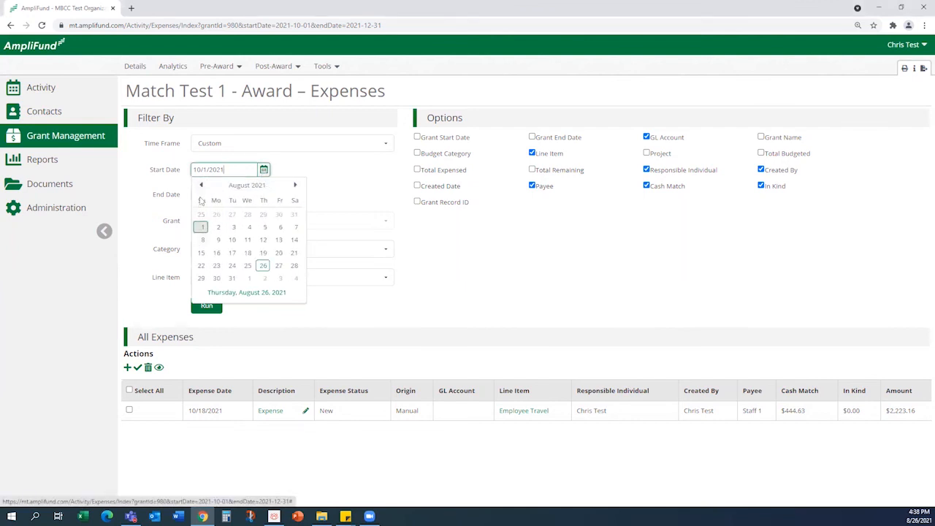
pyautogui.click(201, 227)
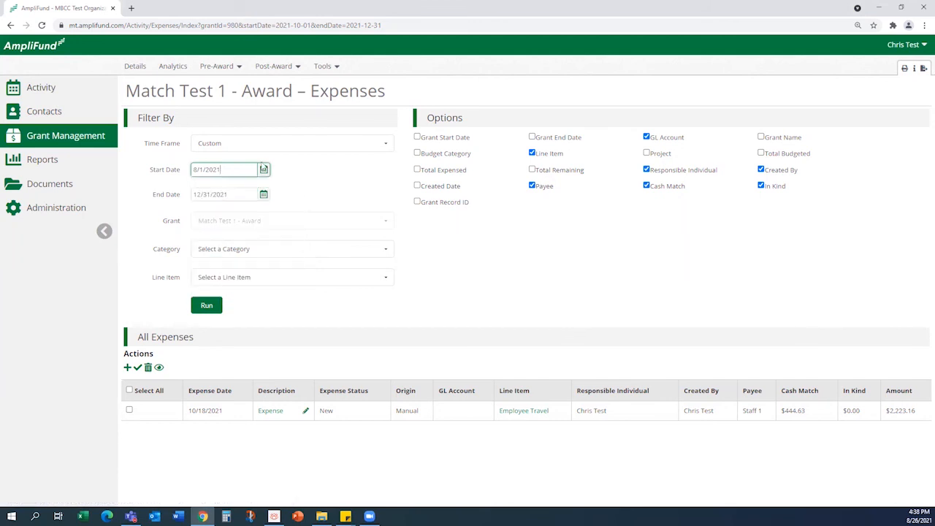
pyautogui.click(206, 308)
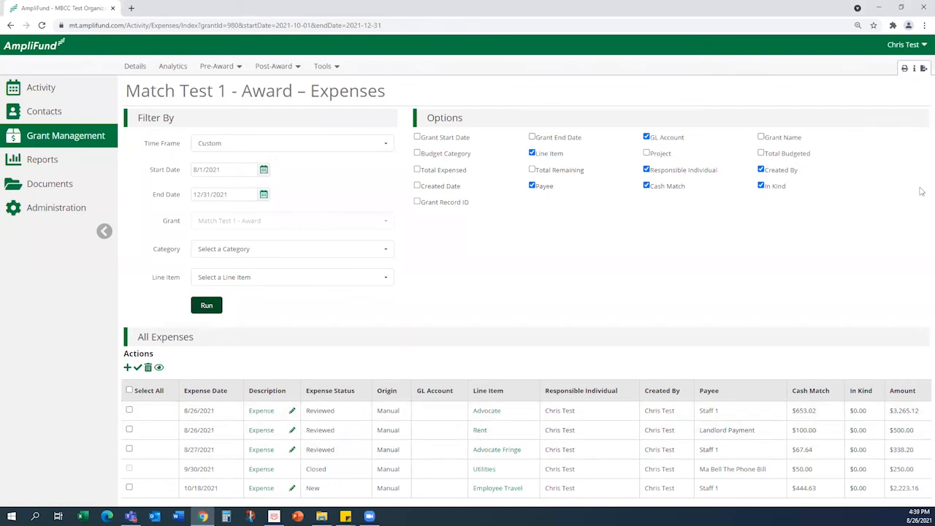
# Set the status of the 10/18/2021 Employee Travel expense to Reviewed and save it.
pyautogui.click(291, 487)
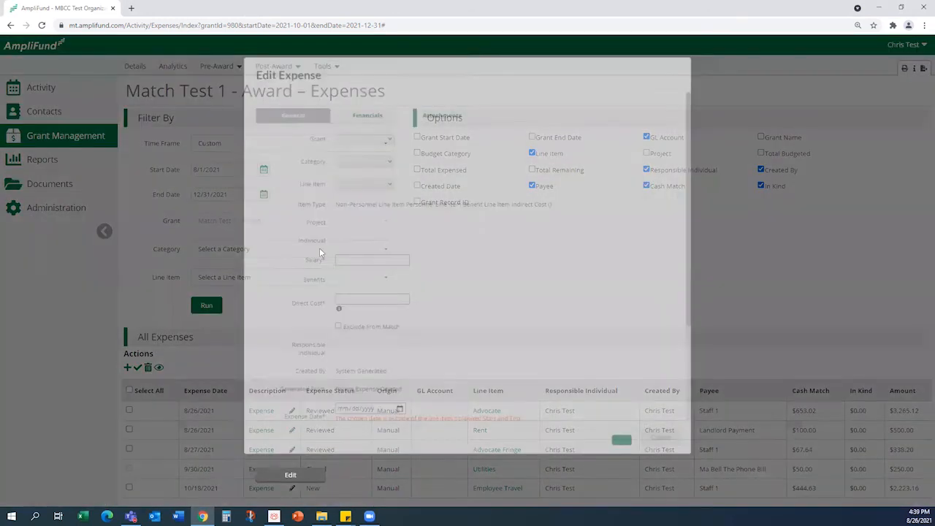
pyautogui.click(376, 349)
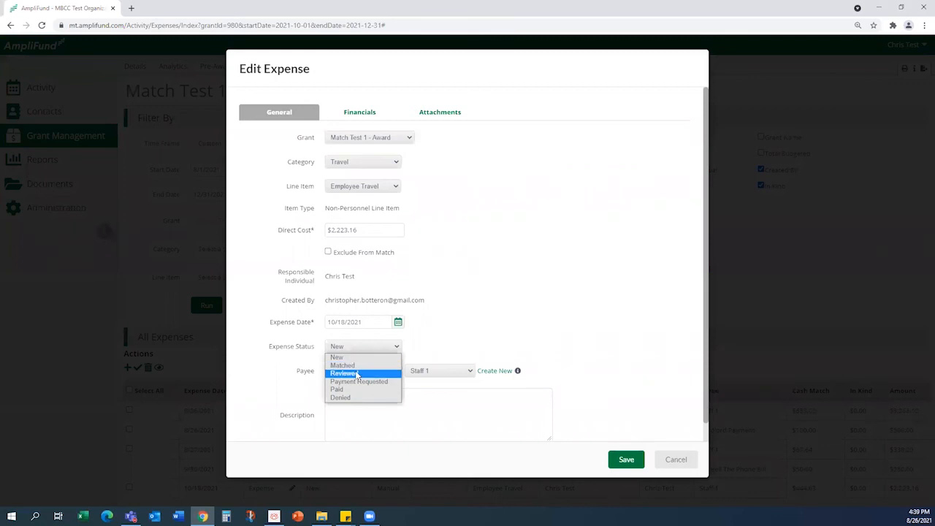
pyautogui.click(356, 375)
pyautogui.click(624, 459)
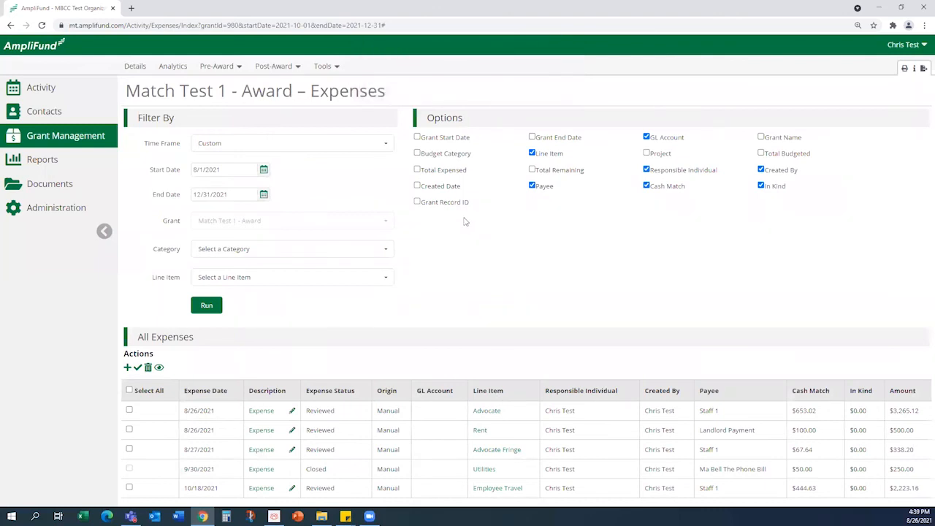
# Reopen the reporting period starting 10/1/2021, examine its expense totals, analytics and closeout categories, and open its expense list.
pyautogui.click(274, 66)
pyautogui.moveTo(277, 141)
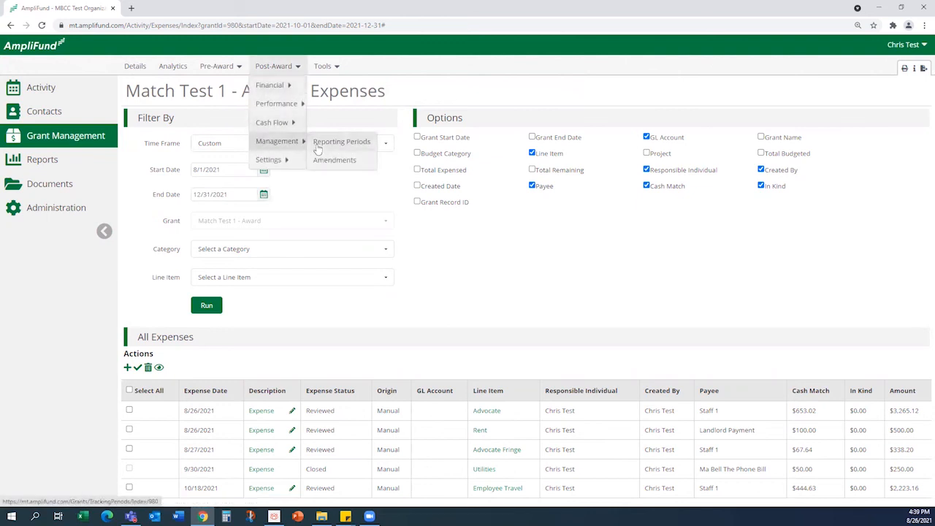
pyautogui.click(324, 146)
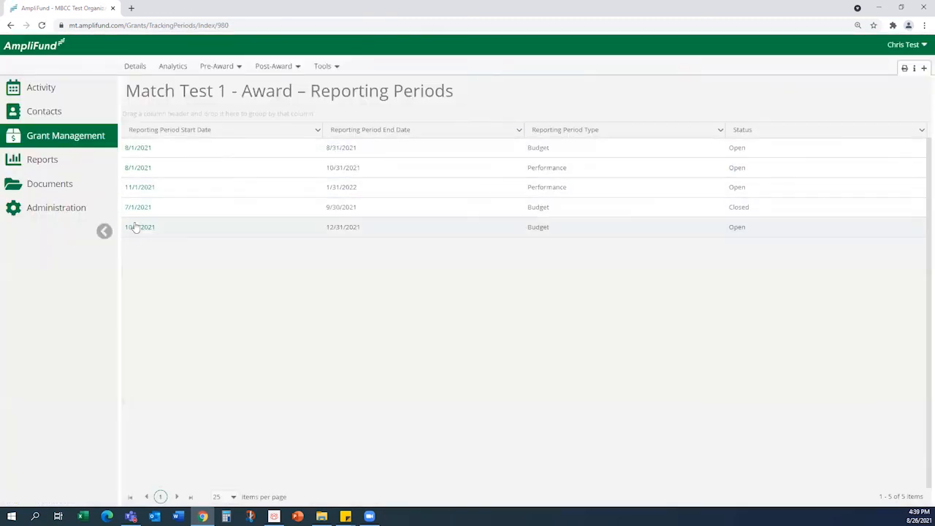
pyautogui.click(136, 227)
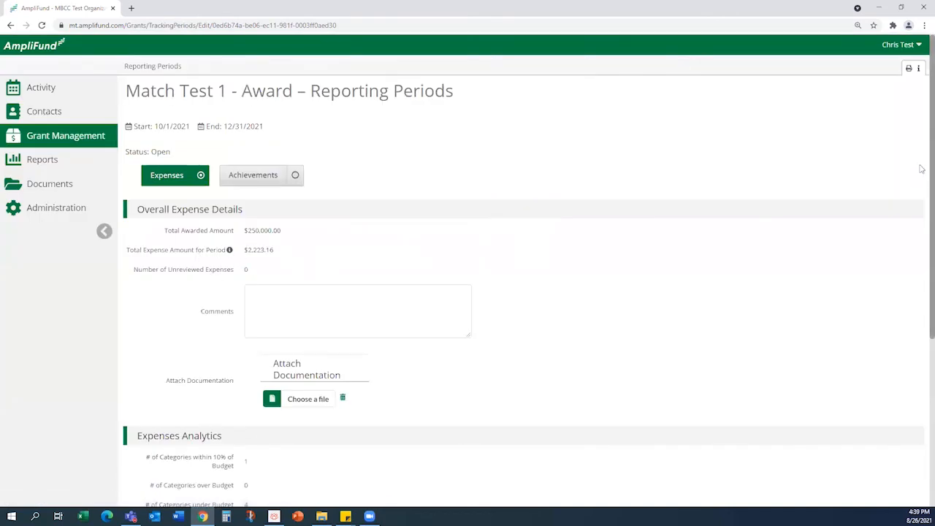
pyautogui.scroll(-3, 921, 219)
pyautogui.scroll(-1, 922, 315)
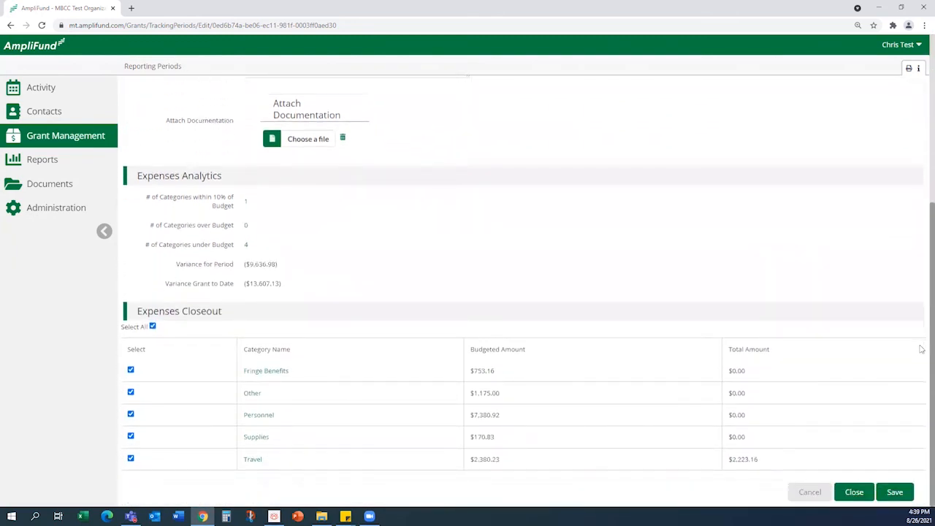
pyautogui.scroll(2, 921, 321)
pyautogui.scroll(2, 922, 272)
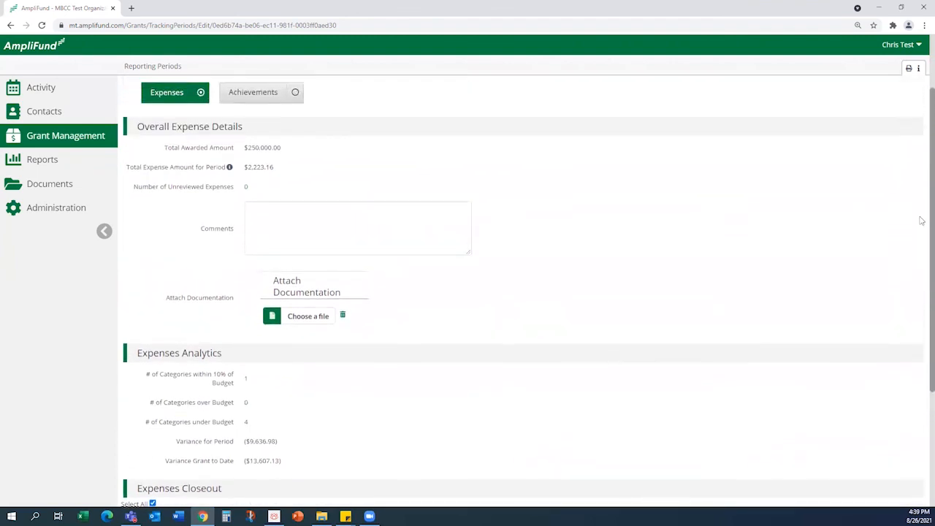
pyautogui.scroll(1, 922, 220)
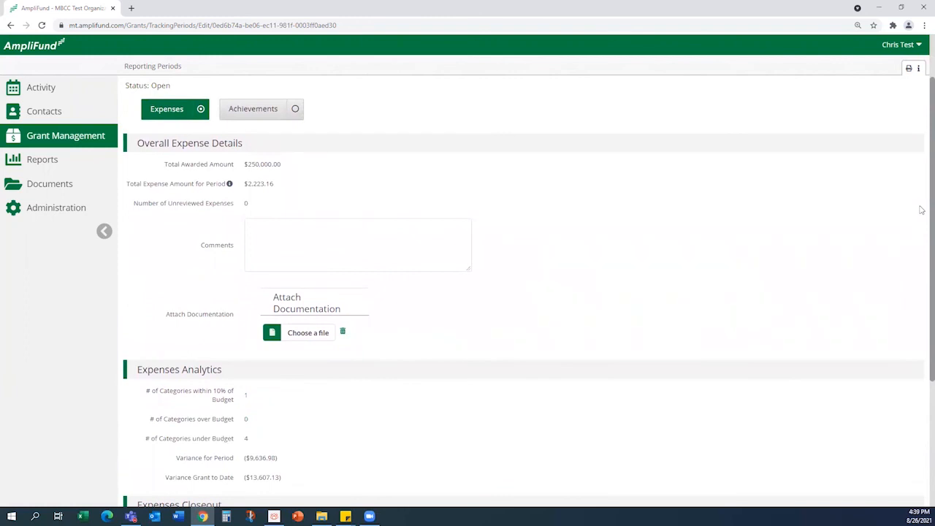
pyautogui.scroll(1, 921, 211)
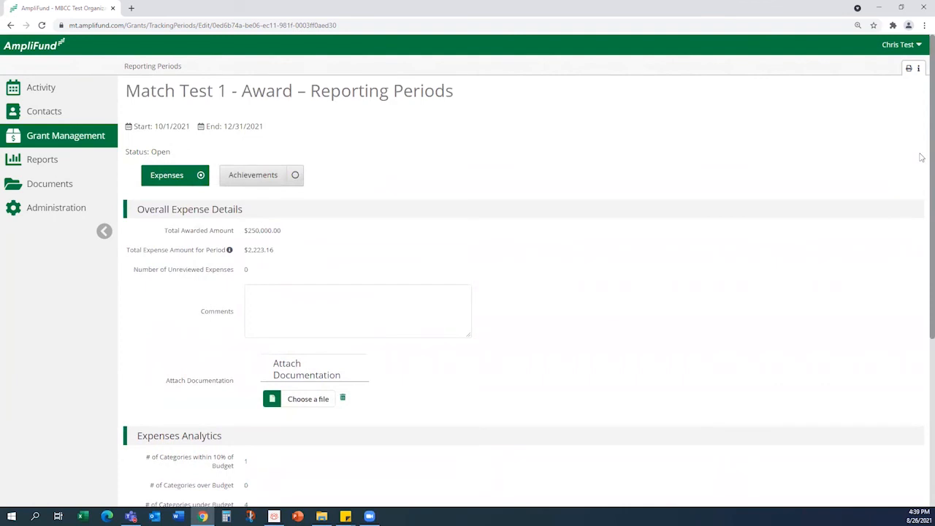
pyautogui.click(247, 269)
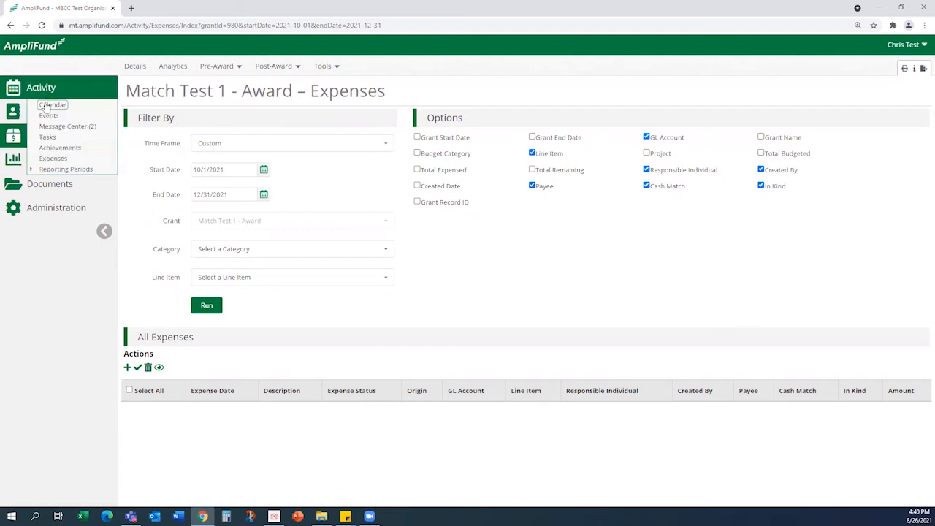
# Open the activity calendar.
pyautogui.click(45, 107)
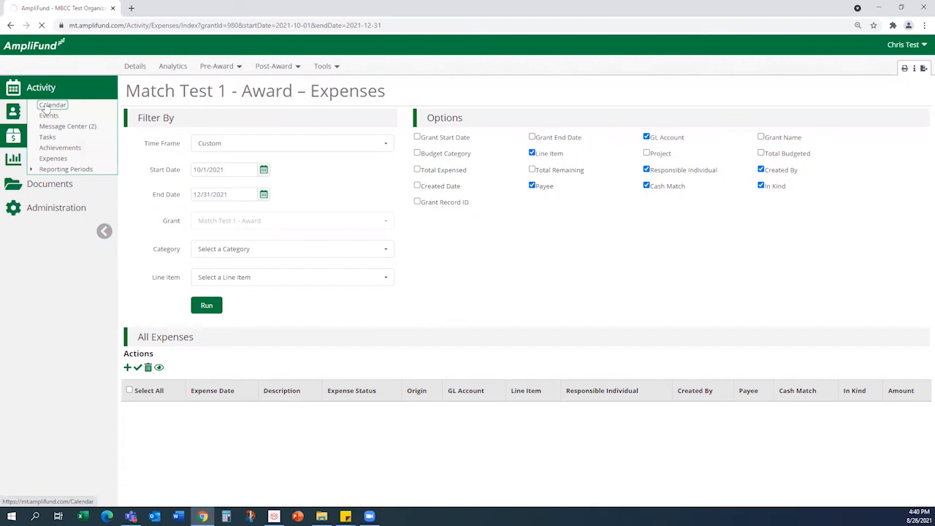